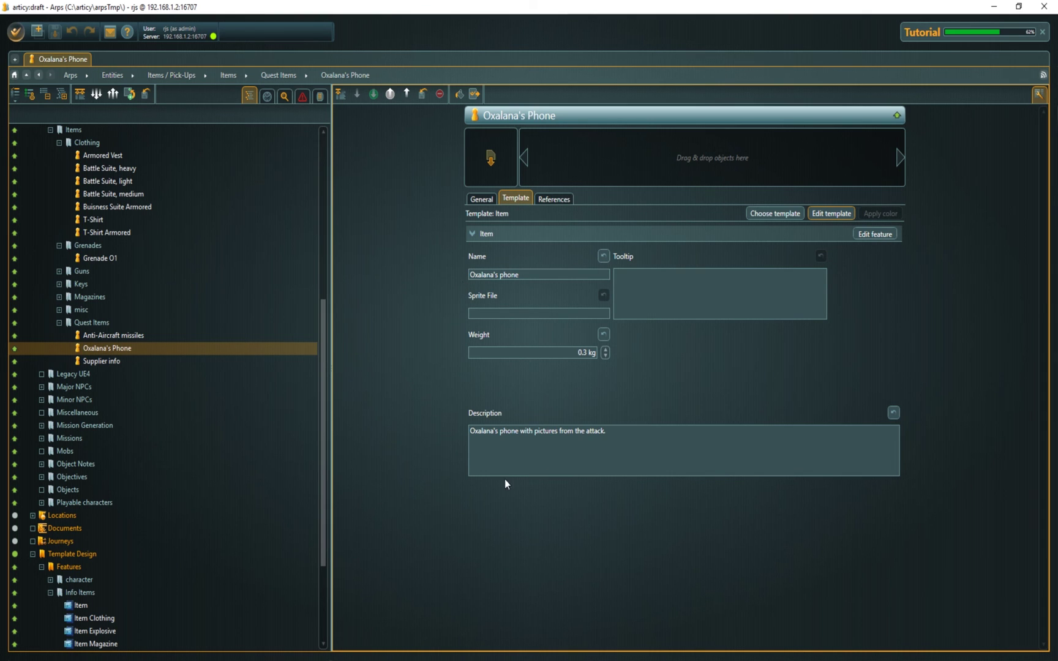
- Review the description of Oxalana's Phone and the Item and Item Clothing sections of the medium battle suite
{"action": "left_click_drag", "start_coordinate": [613, 433], "coordinate": [456, 432]}
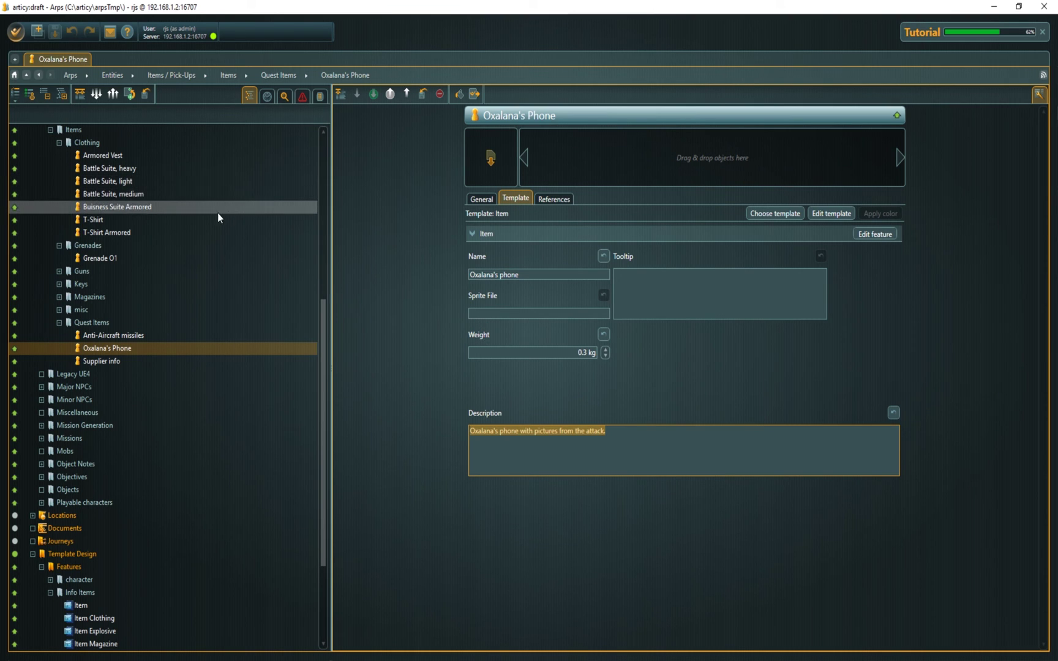
{"action": "left_click", "coordinate": [184, 196]}
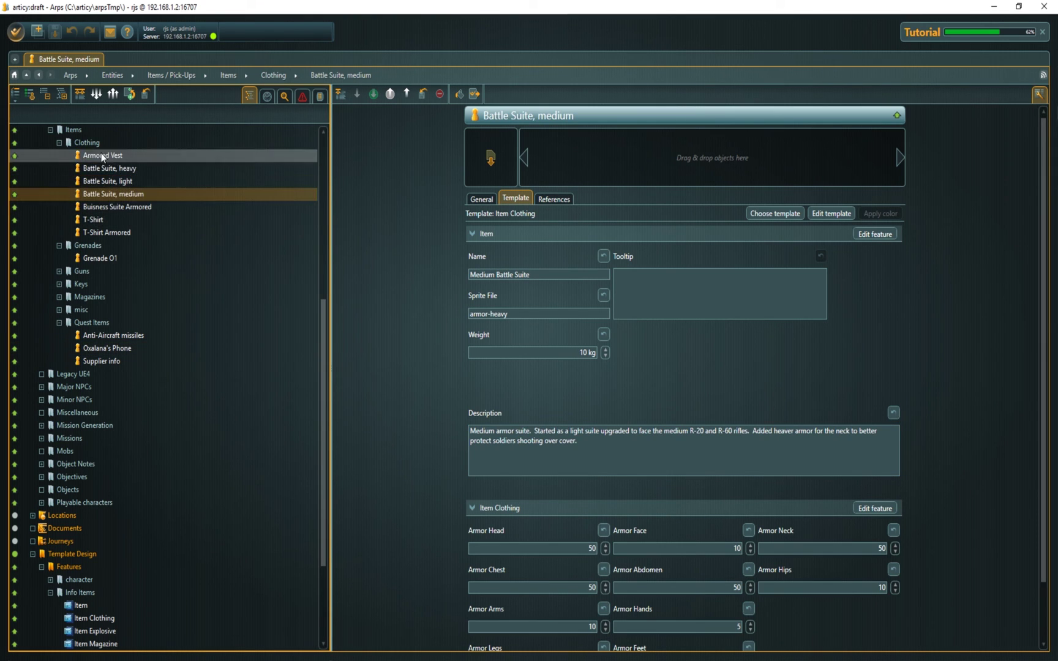
{"action": "left_click", "coordinate": [471, 234]}
{"action": "left_click", "coordinate": [472, 253]}
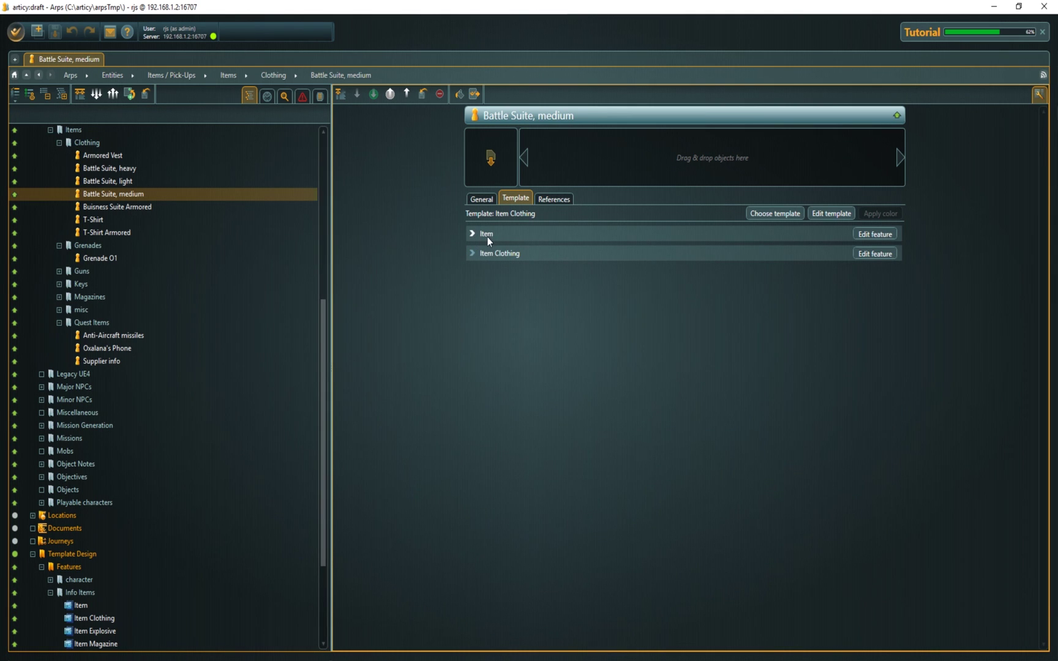
{"action": "left_click", "coordinate": [473, 233]}
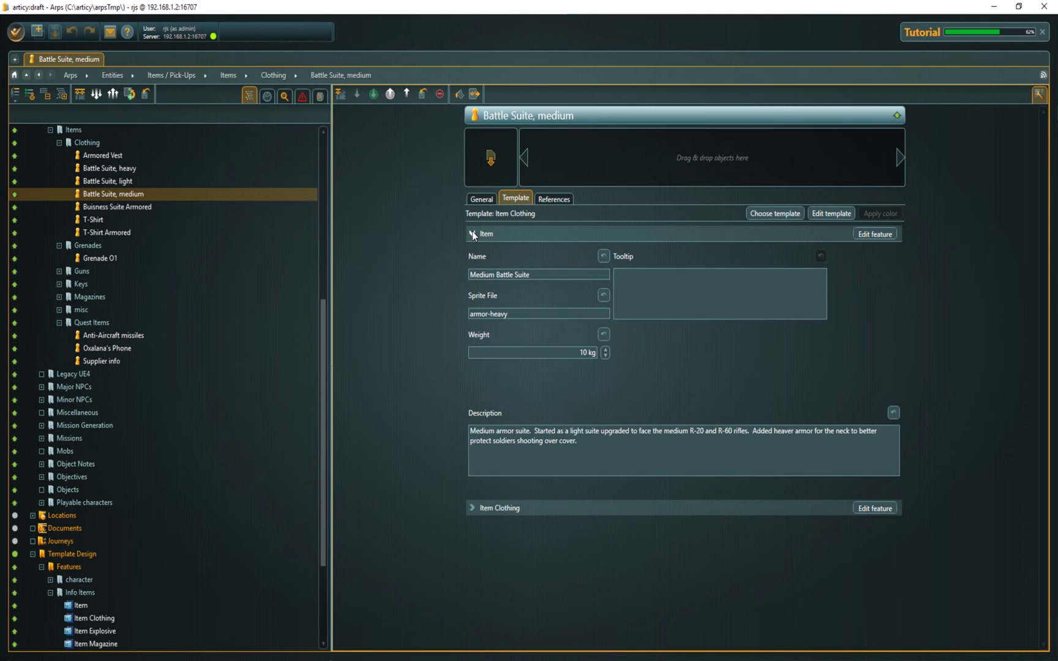
{"action": "left_click", "coordinate": [473, 233]}
{"action": "left_click", "coordinate": [472, 254]}
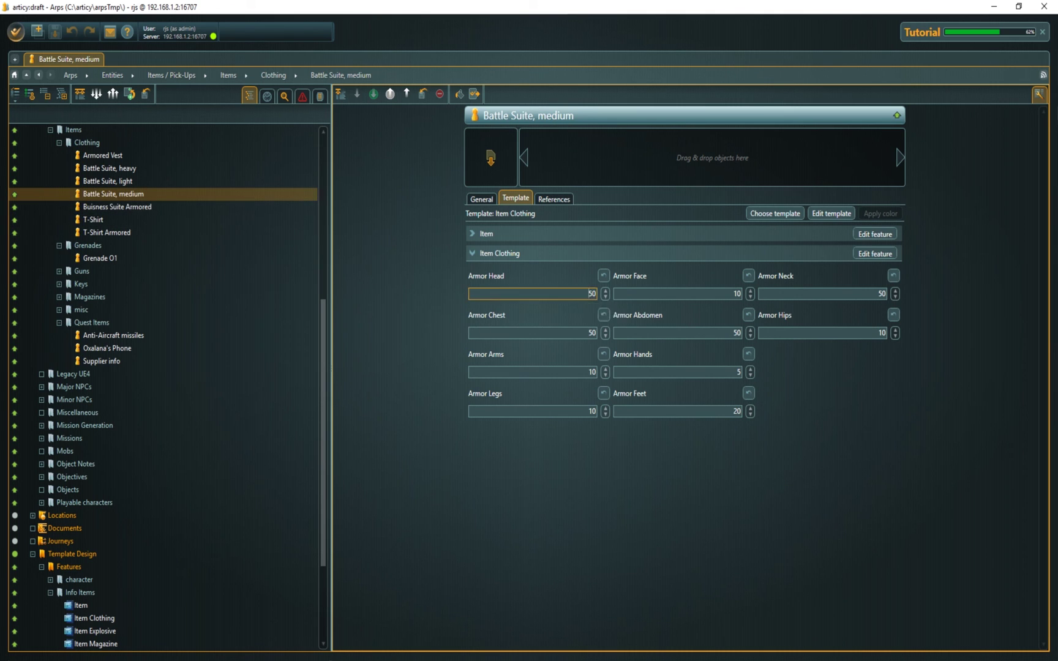
{"action": "left_click", "coordinate": [612, 333]}
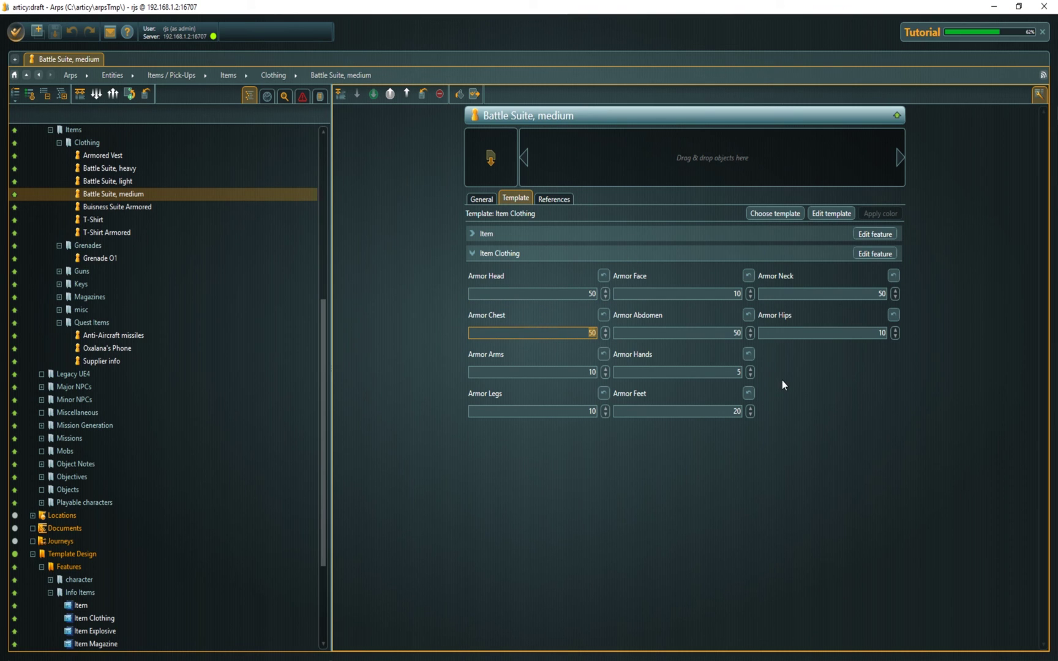
{"action": "left_click", "coordinate": [472, 236]}
- Open the Item feature in the Info Items folder under Template Design
{"action": "scroll", "coordinate": [233, 490], "scroll_direction": "down", "scroll_amount": 2}
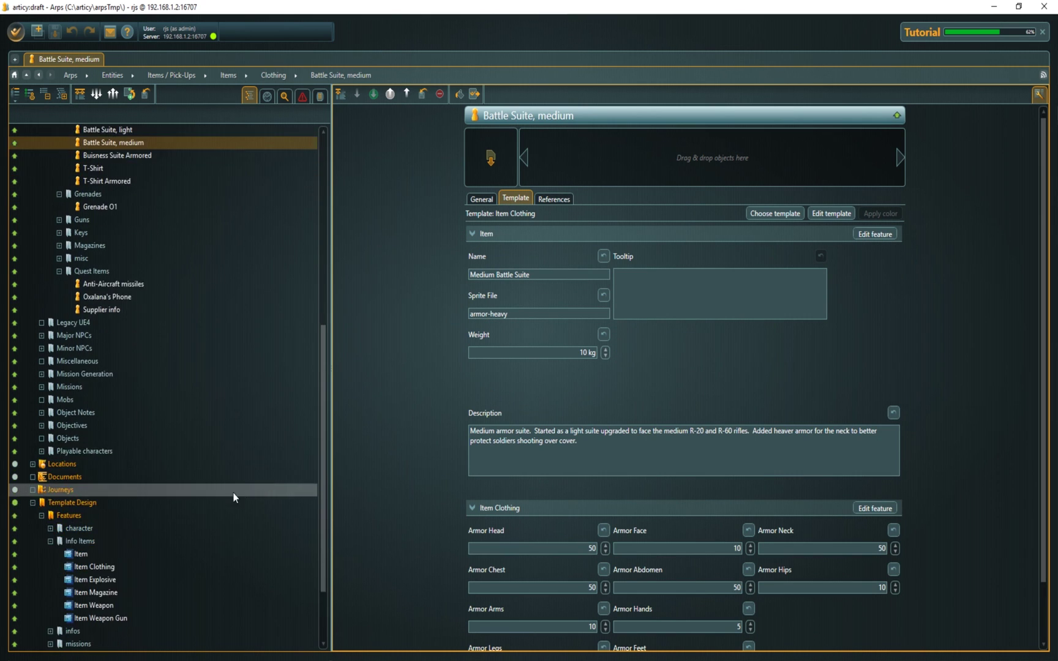
{"action": "scroll", "coordinate": [233, 497], "scroll_direction": "down", "scroll_amount": 4}
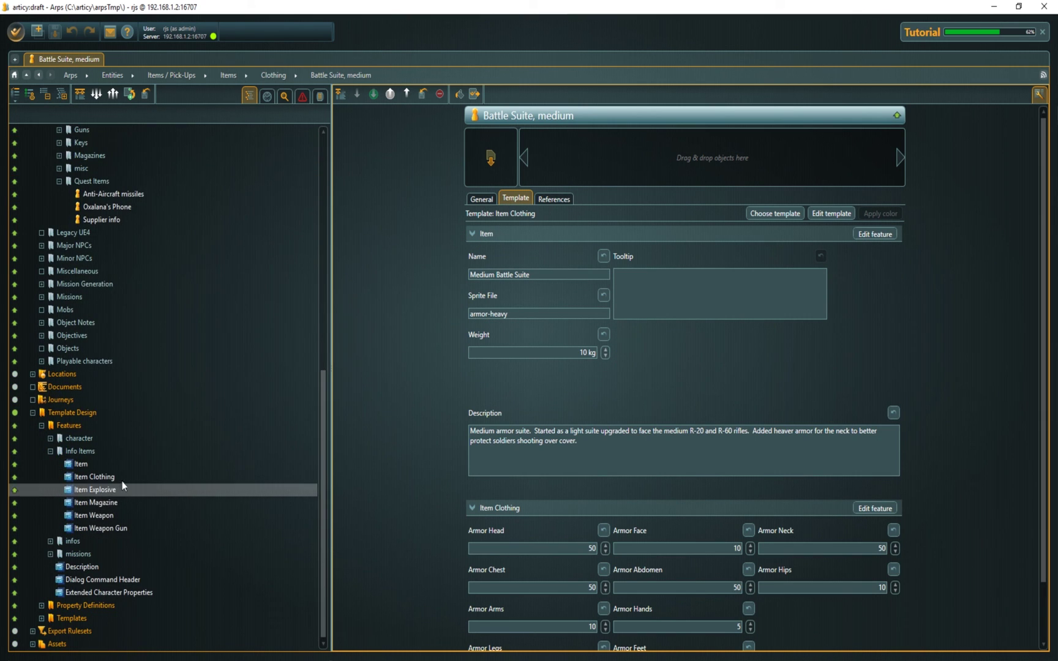
{"action": "left_click", "coordinate": [77, 464]}
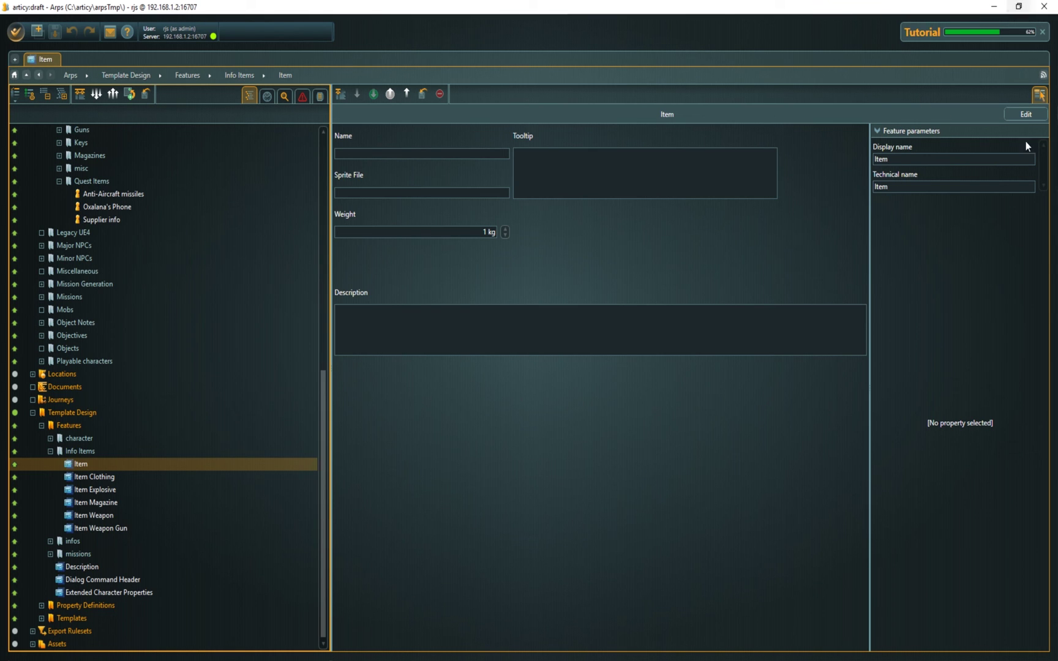
- Try adding a Text (small) property below Tooltip in the Item feature, inspect its parameters, and discard the edit
{"action": "left_click", "coordinate": [1026, 114]}
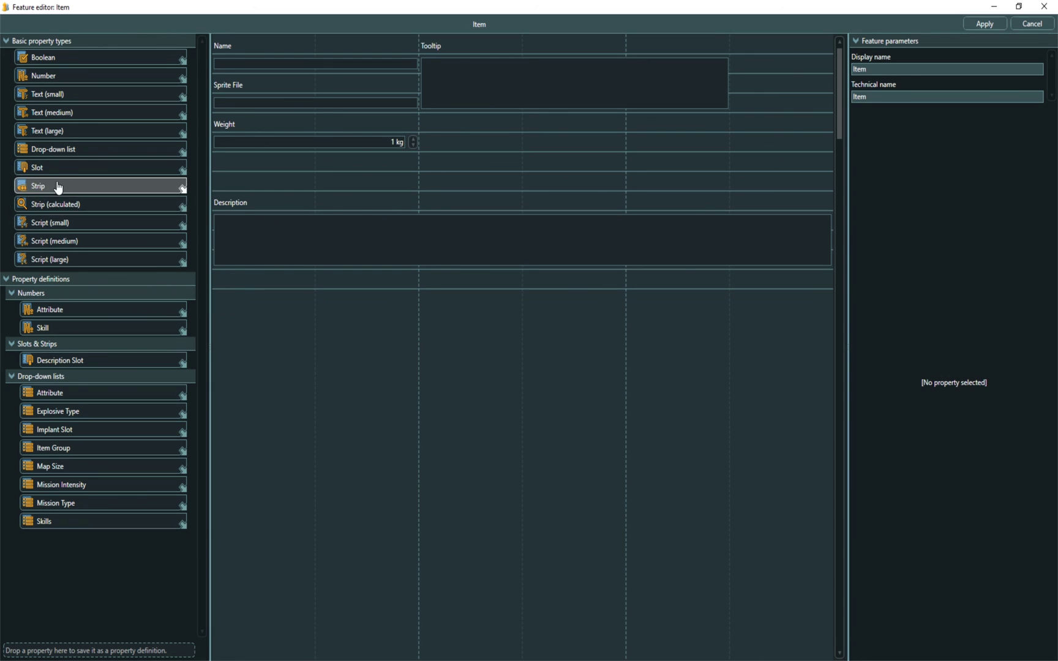
{"action": "left_click", "coordinate": [457, 77]}
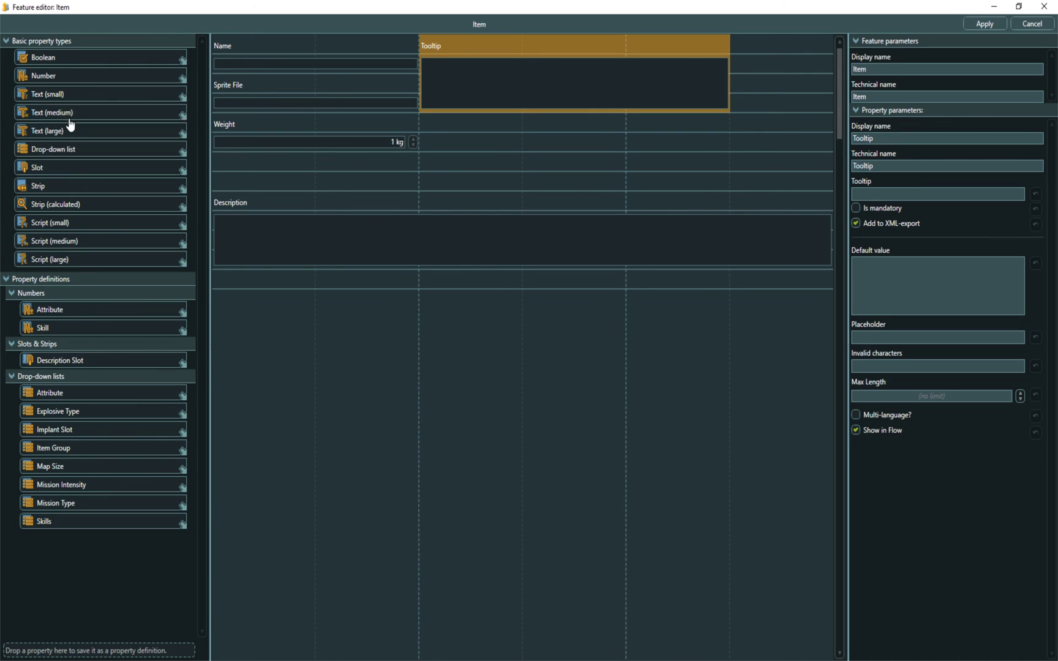
{"action": "left_click_drag", "start_coordinate": [75, 98], "coordinate": [547, 153]}
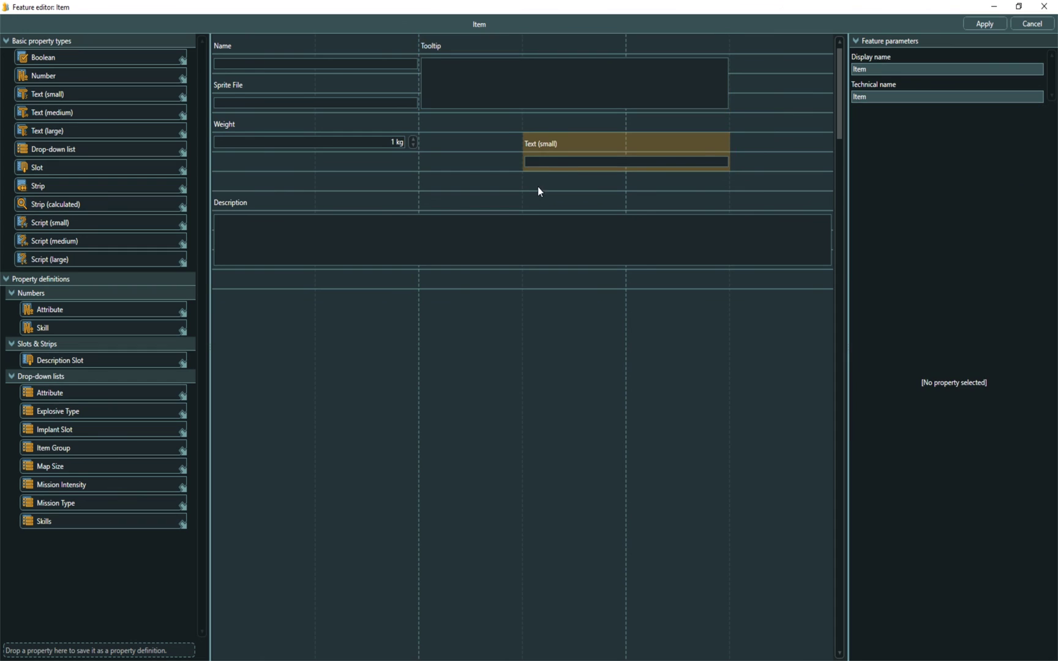
{"action": "left_click", "coordinate": [540, 83]}
{"action": "left_click", "coordinate": [554, 128]}
{"action": "left_click", "coordinate": [550, 143]}
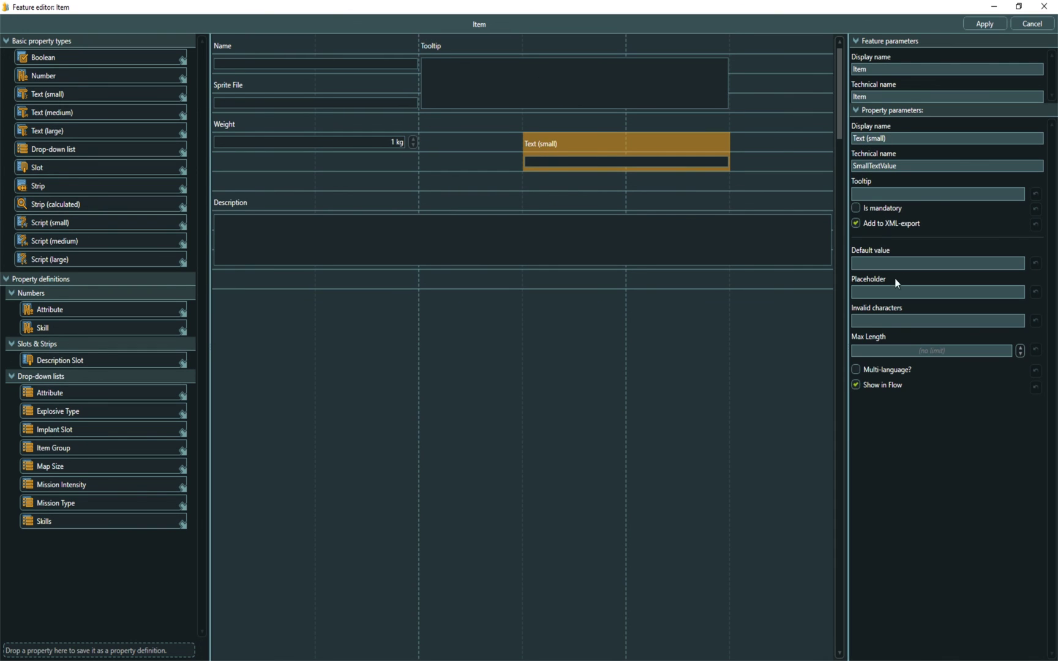
{"action": "left_click", "coordinate": [869, 143]}
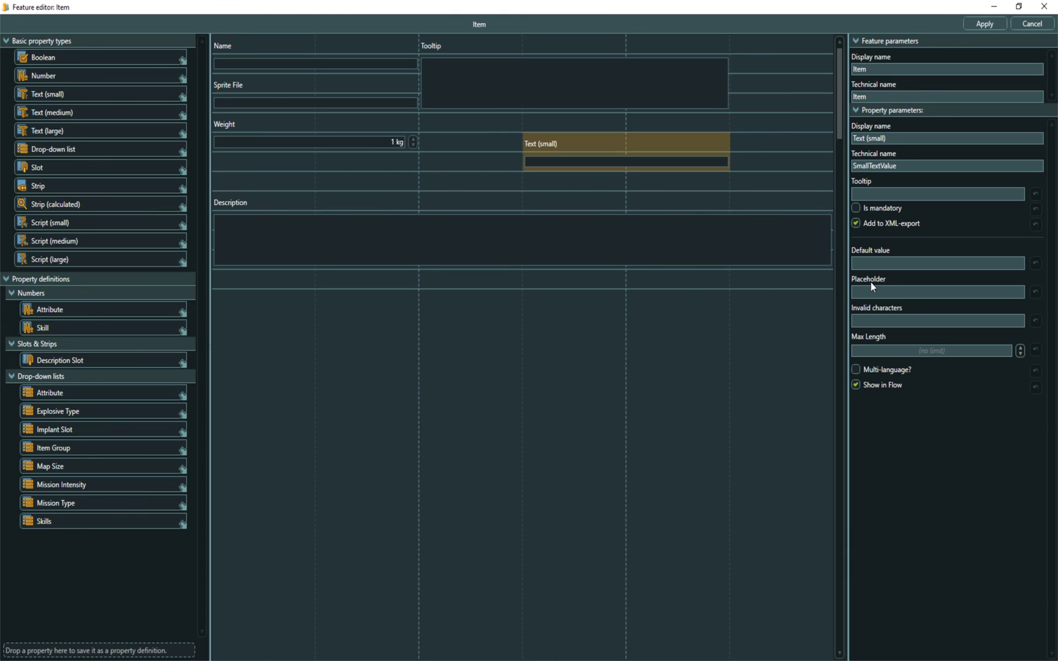
{"action": "left_click", "coordinate": [1034, 25]}
{"action": "left_click", "coordinate": [501, 363]}
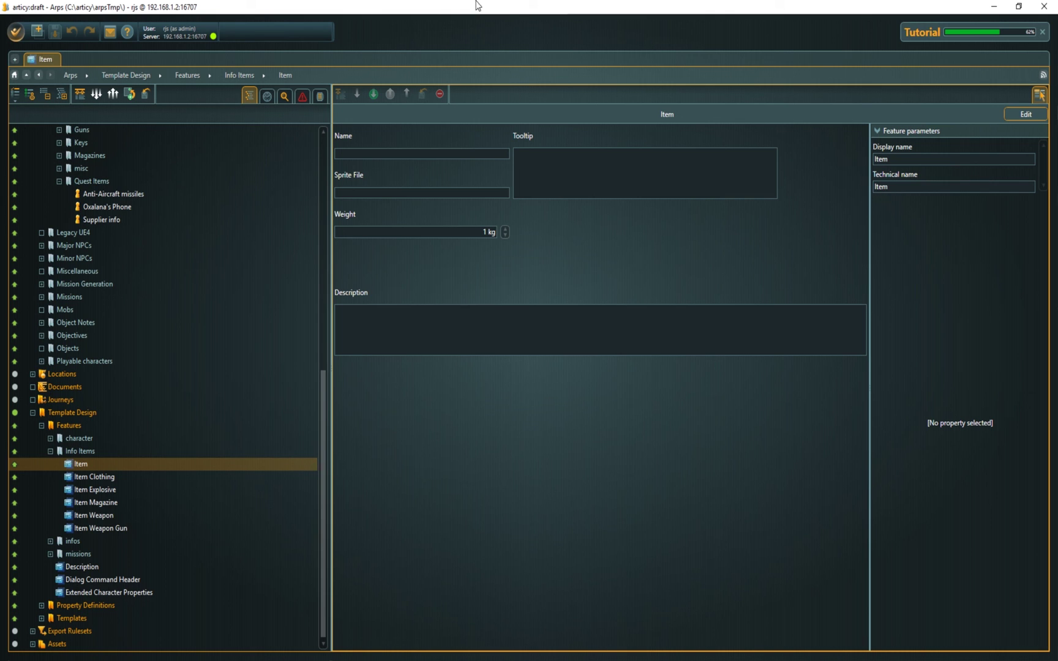
{"action": "left_click", "coordinate": [15, 31]}
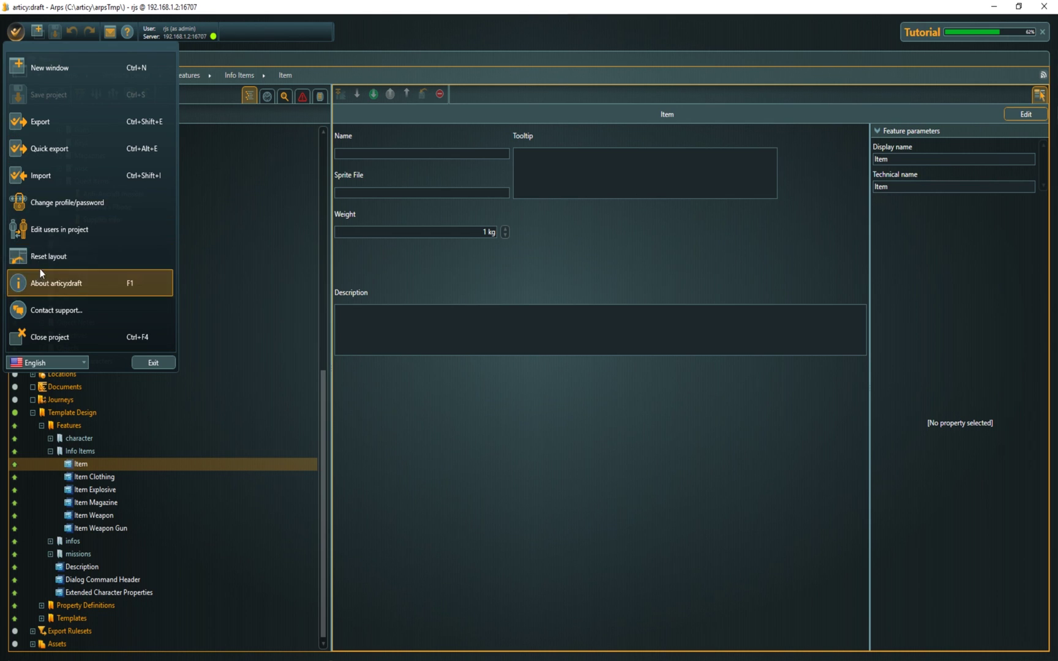
{"action": "left_click", "coordinate": [393, 415]}
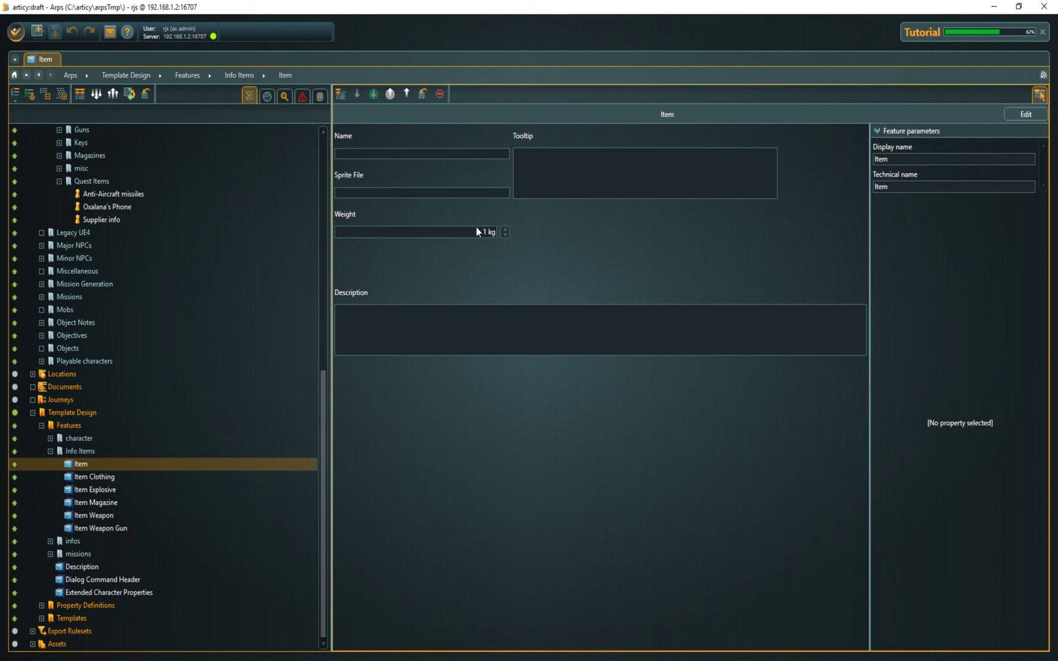
- Look through the Item Clothing, Item Explosive, Item Magazine, Item Weapon and Item Weapon Gun feature layouts
{"action": "left_click", "coordinate": [123, 478]}
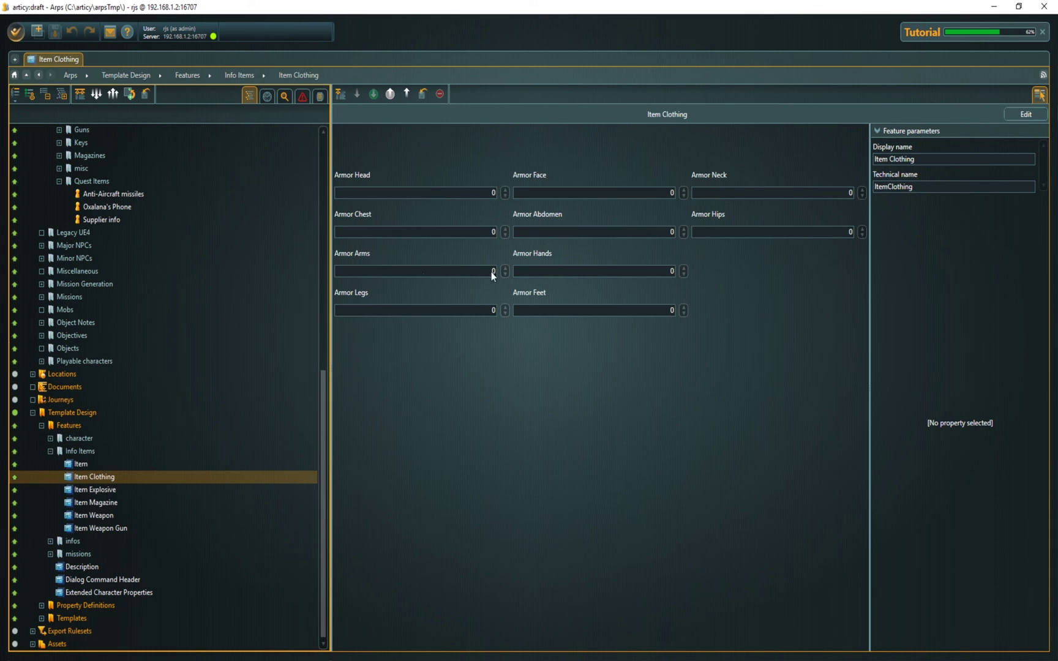
{"action": "left_click", "coordinate": [108, 490]}
{"action": "left_click", "coordinate": [110, 505]}
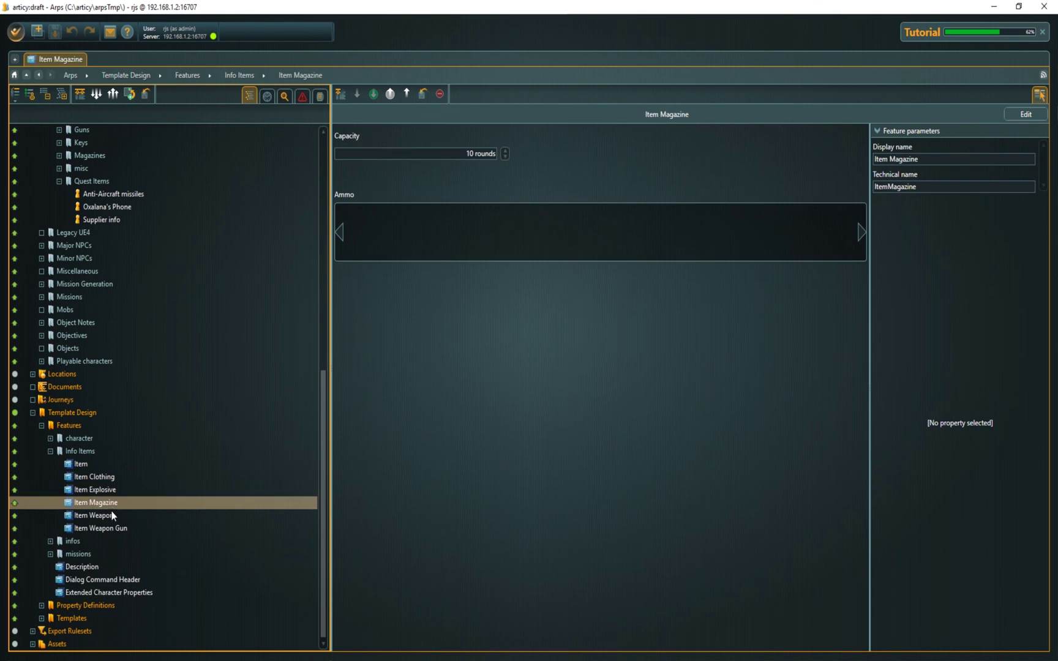
{"action": "left_click", "coordinate": [115, 517]}
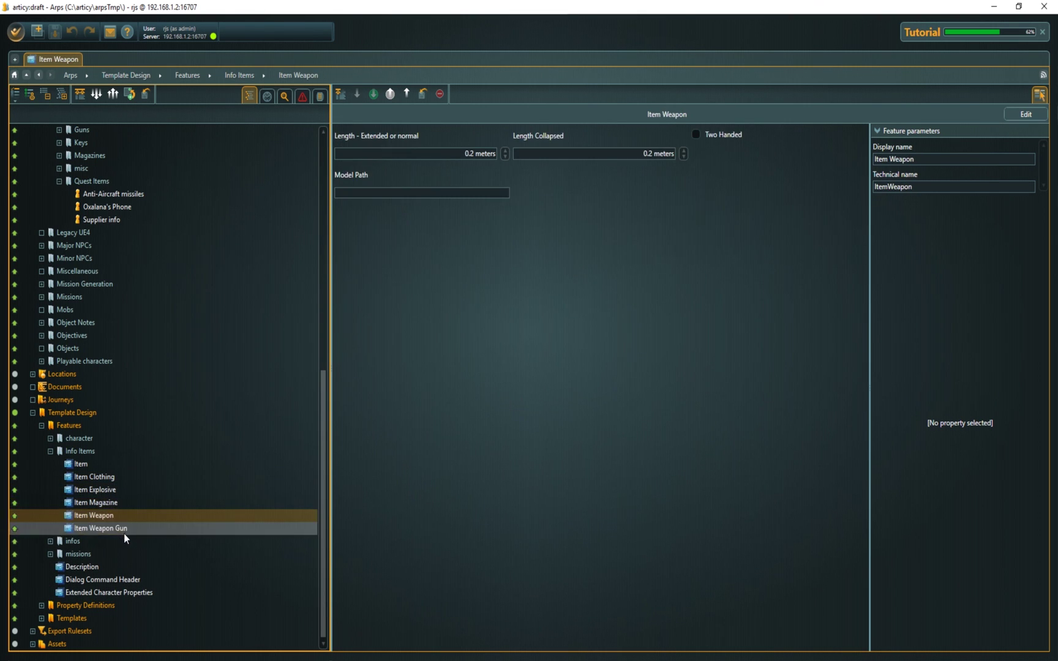
{"action": "left_click", "coordinate": [123, 530]}
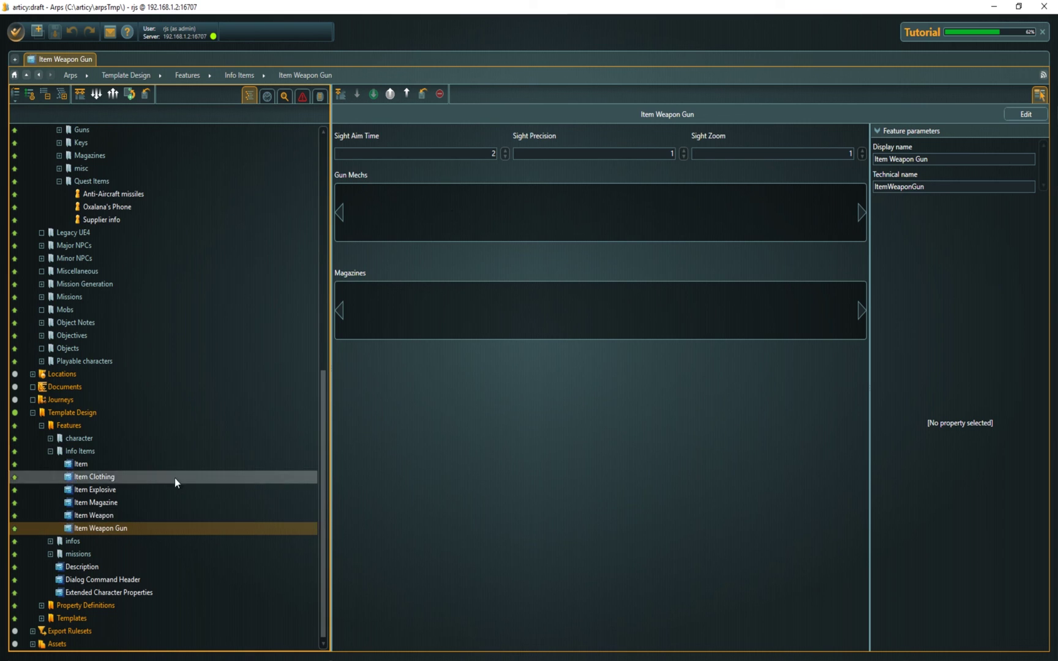
- Inspect the parameters of the Gun Mechs and Magazines properties in the Item Weapon Gun feature
{"action": "left_click", "coordinate": [87, 515]}
{"action": "left_click", "coordinate": [104, 528]}
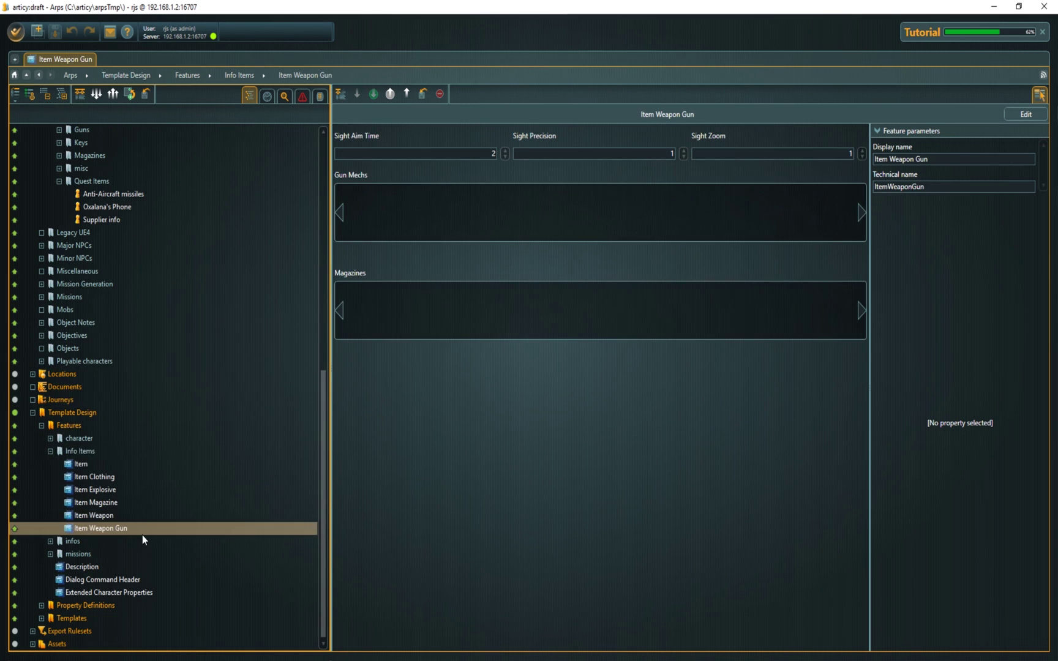
{"action": "left_click", "coordinate": [435, 206]}
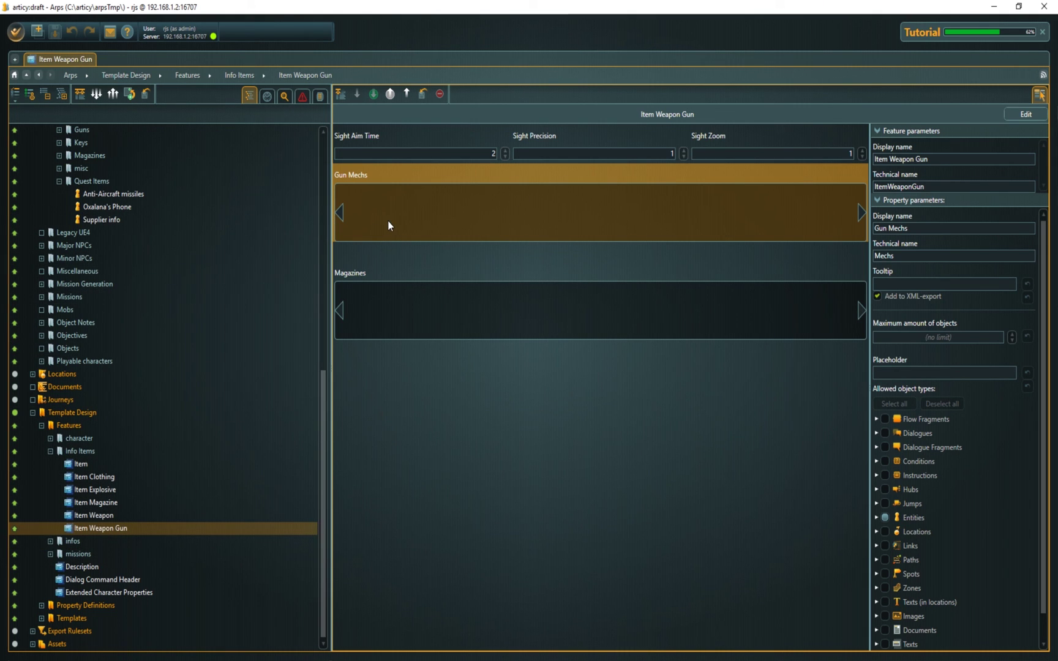
{"action": "left_click", "coordinate": [423, 295]}
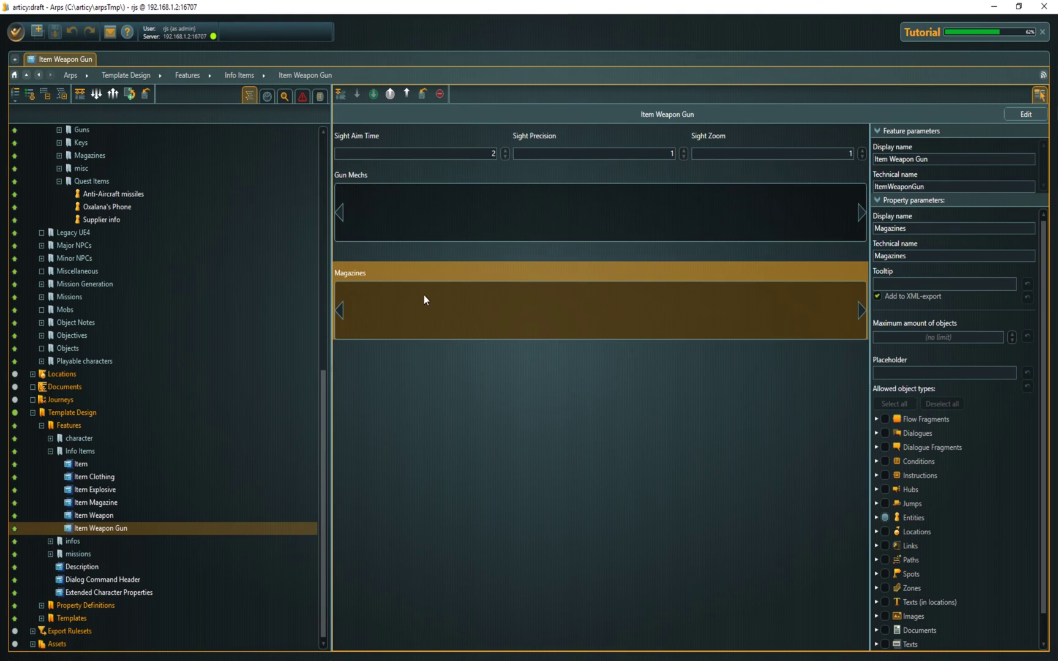
- Open the Pa-16 entity from the Guns folder under Items
{"action": "scroll", "coordinate": [129, 330], "scroll_direction": "up", "scroll_amount": 4}
{"action": "scroll", "coordinate": [123, 322], "scroll_direction": "up", "scroll_amount": 4}
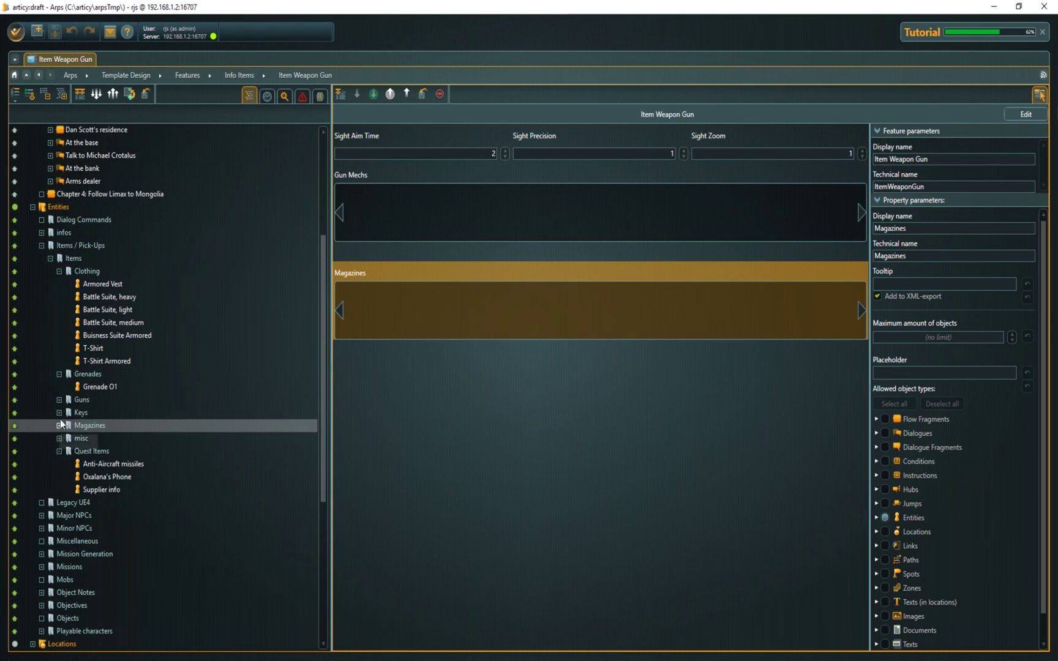
{"action": "left_click", "coordinate": [60, 399]}
{"action": "scroll", "coordinate": [84, 437], "scroll_direction": "down", "scroll_amount": 2}
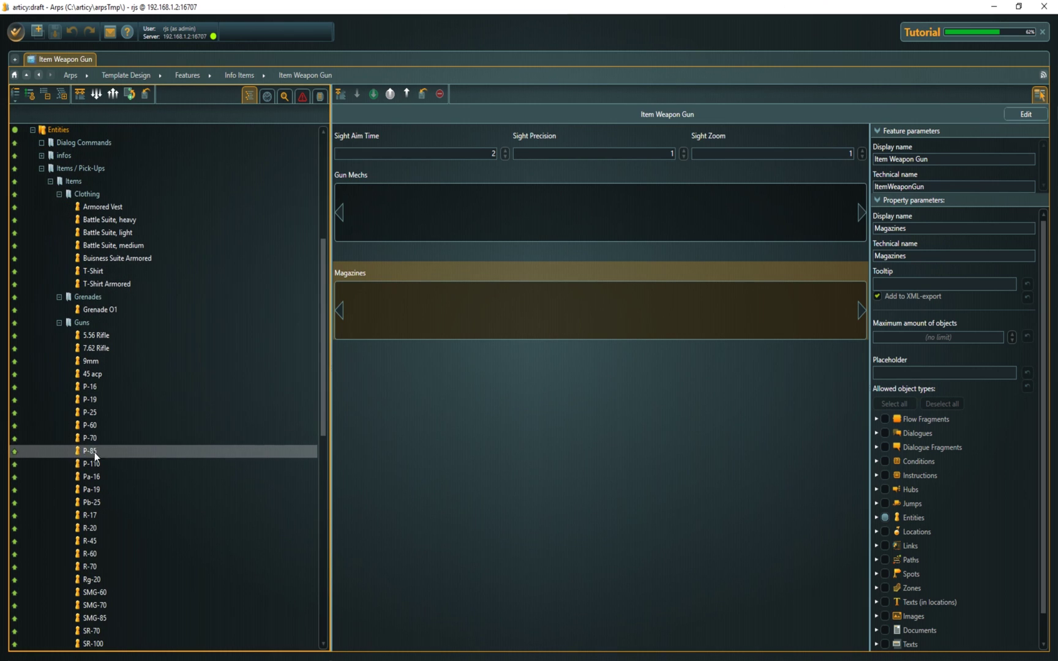
{"action": "double_click", "coordinate": [96, 478]}
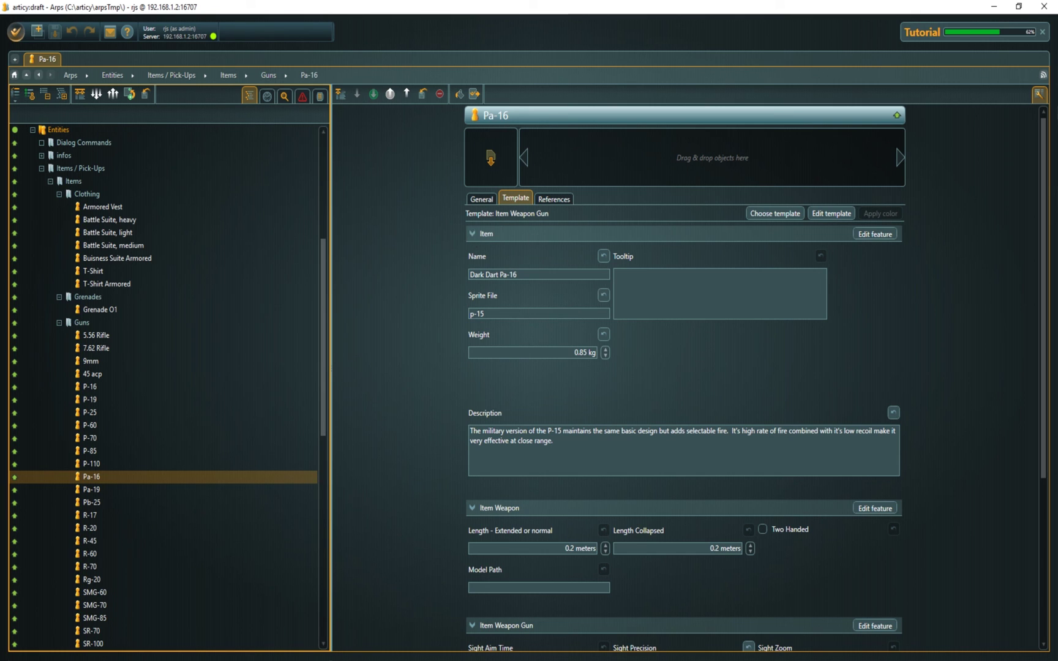
- Open the Pistol f-A 1.5 entity linked in the Pa-16's Gun Mechs strip
{"action": "scroll", "coordinate": [435, 364], "scroll_direction": "down", "scroll_amount": 4}
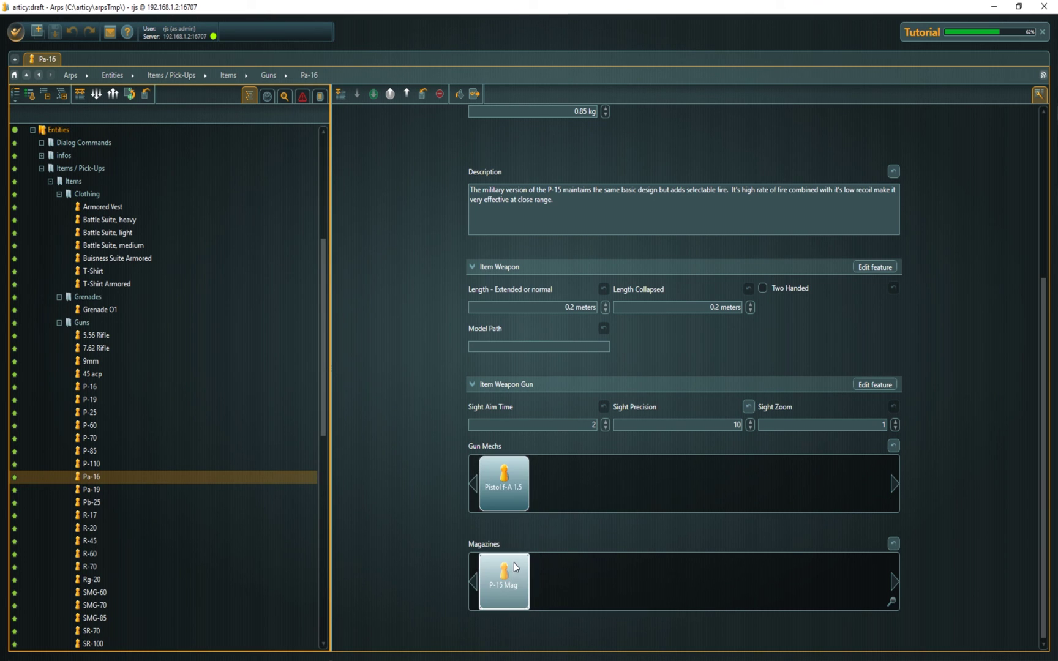
{"action": "left_click", "coordinate": [504, 503]}
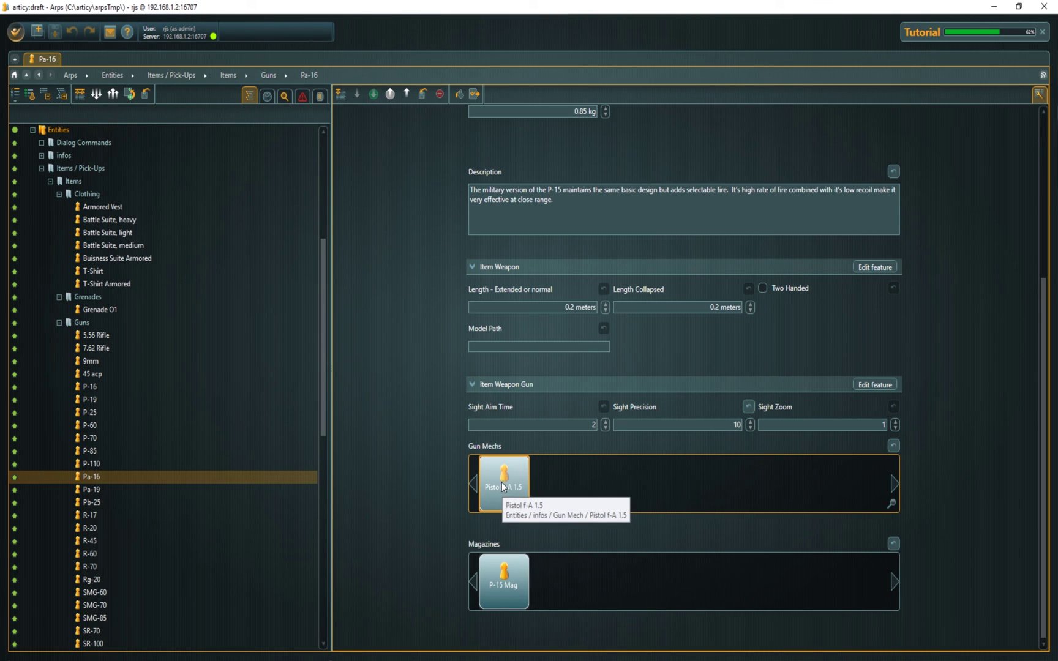
{"action": "double_click", "coordinate": [504, 488]}
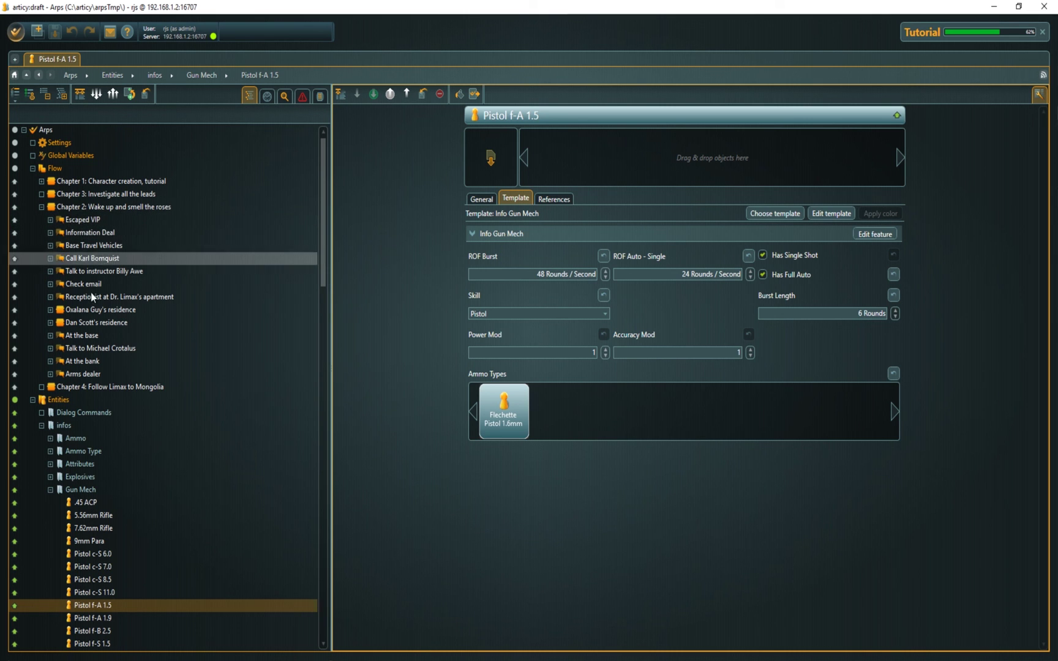
- Open the Arms dealer dialogue in Chapter 2 and examine its branching flow
{"action": "left_click", "coordinate": [91, 375]}
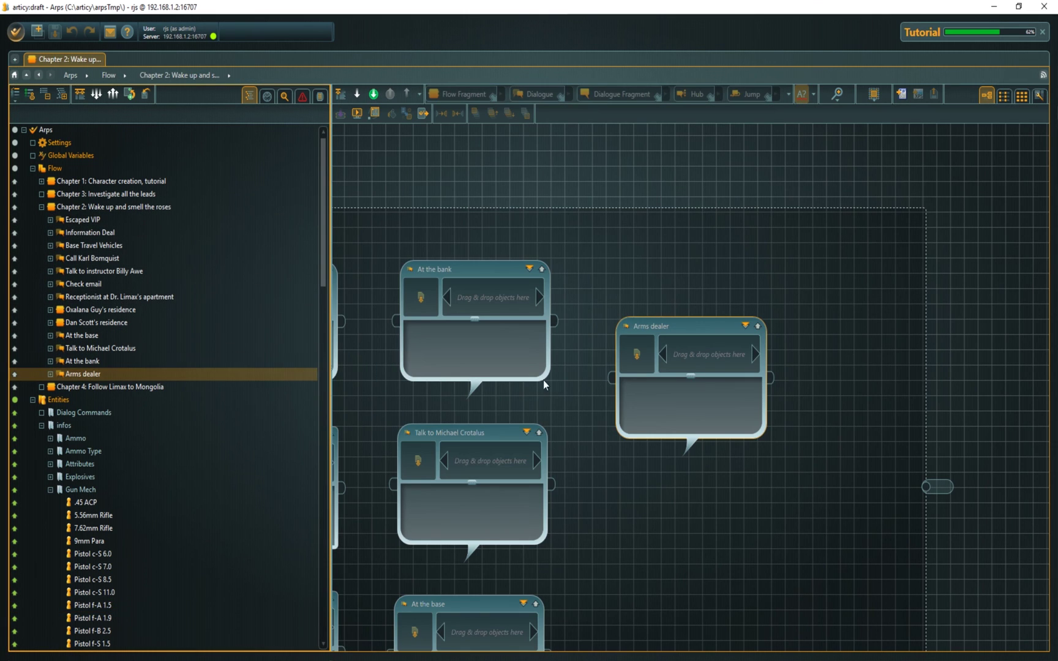
{"action": "left_click", "coordinate": [699, 319]}
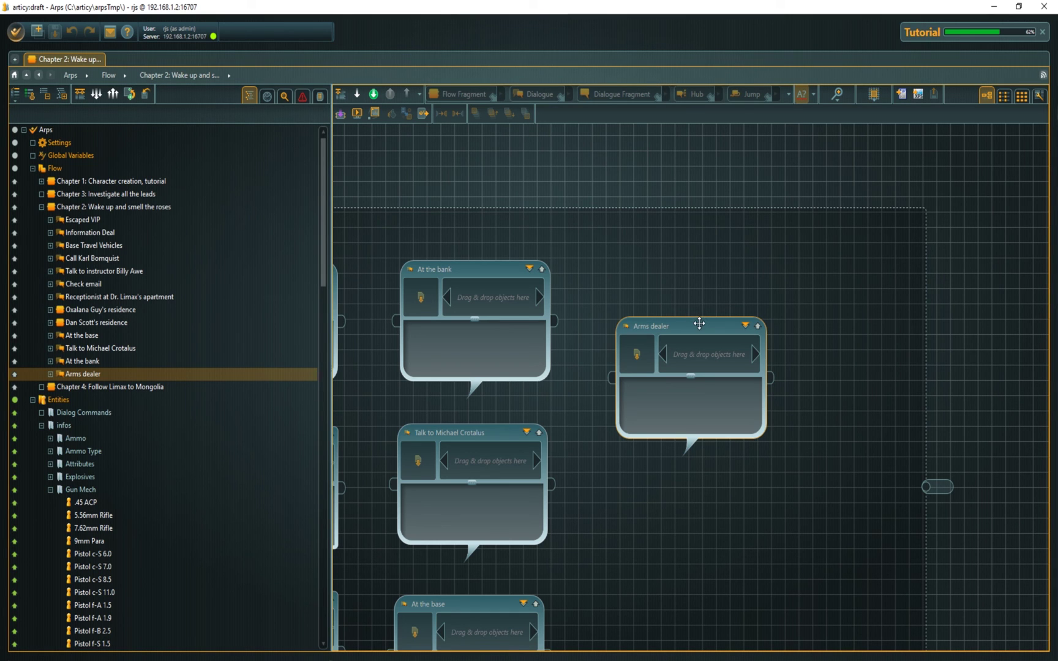
{"action": "double_click", "coordinate": [684, 348]}
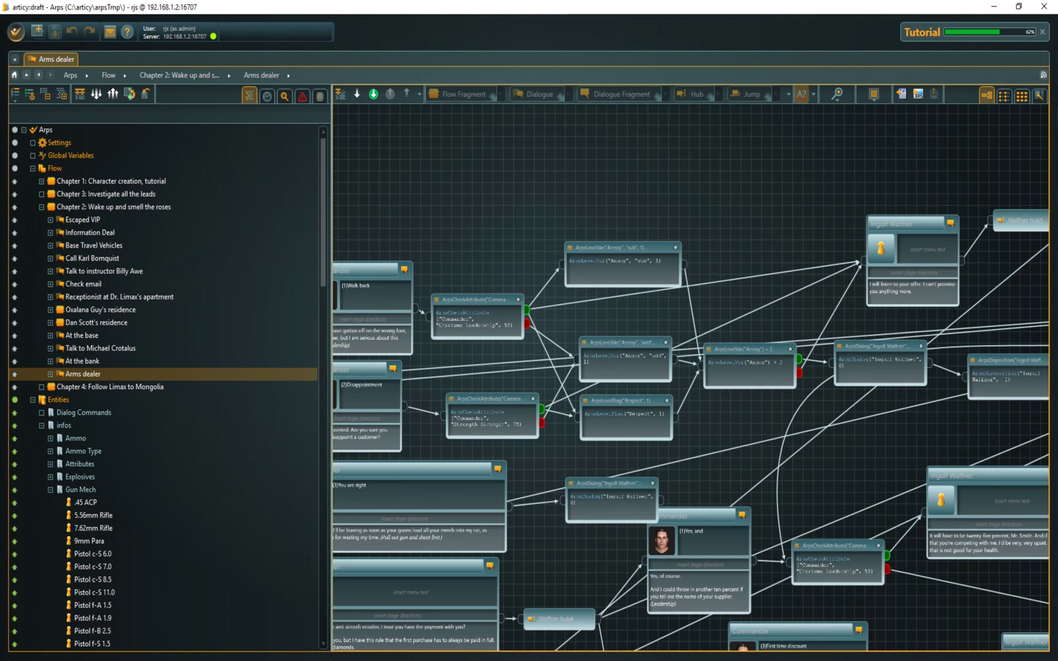
{"action": "scroll", "coordinate": [766, 351], "scroll_direction": "down", "scroll_amount": 5}
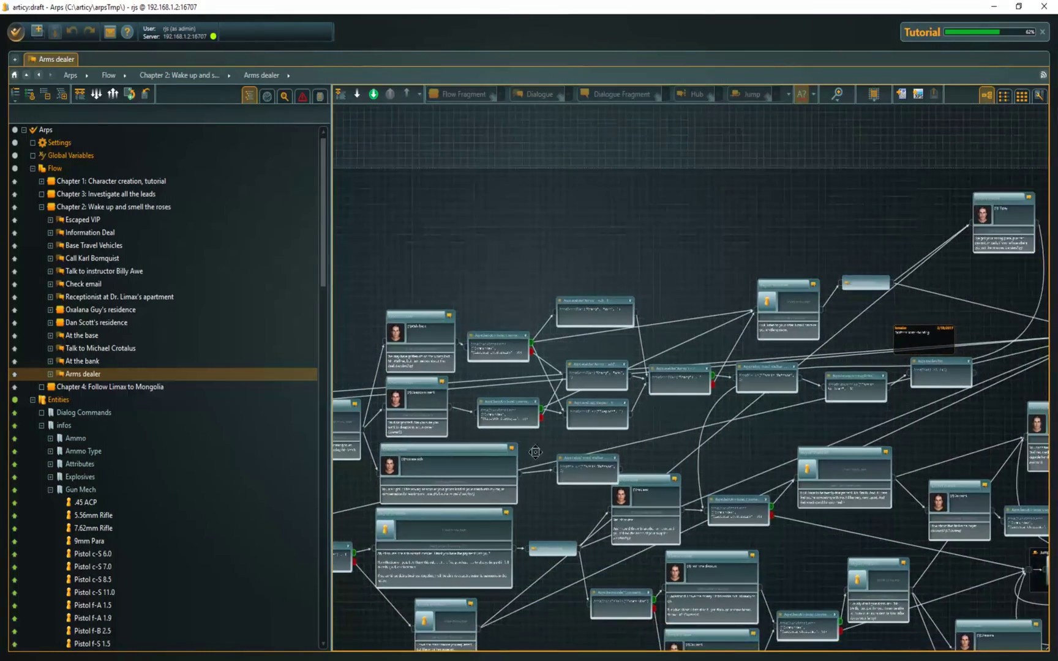
{"action": "left_click_drag", "start_coordinate": [766, 351], "coordinate": [1057, 326]}
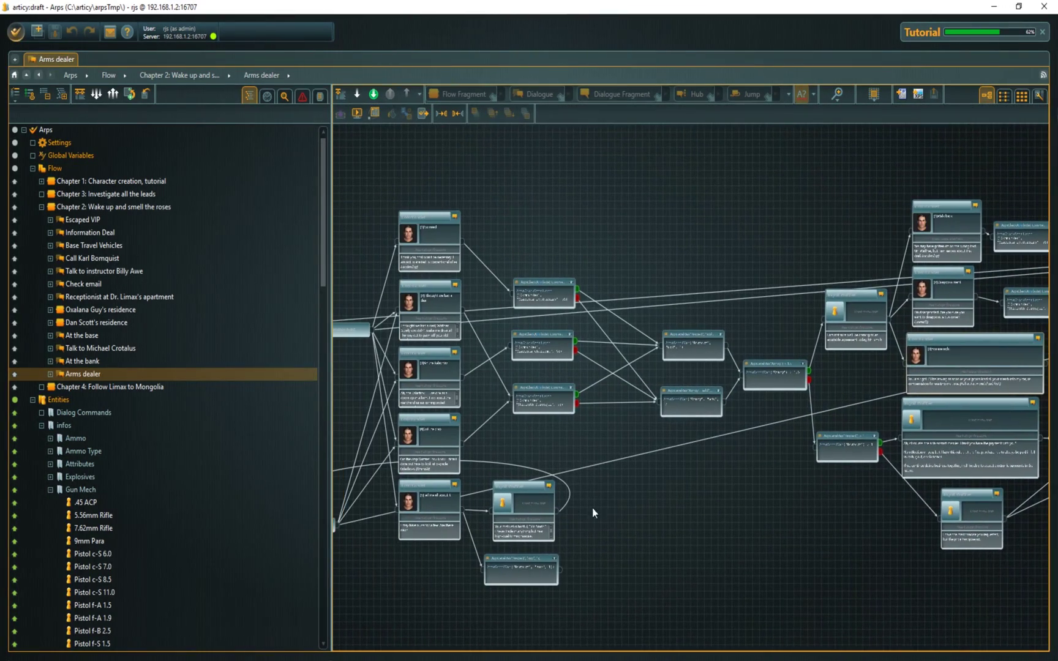
- Survey the whole Arms dealer flow from end to end, then examine its opening dialogue fragment and first conditions
{"action": "left_click_drag", "start_coordinate": [612, 462], "coordinate": [1054, 443]}
{"action": "left_click_drag", "start_coordinate": [456, 388], "coordinate": [1042, 447]}
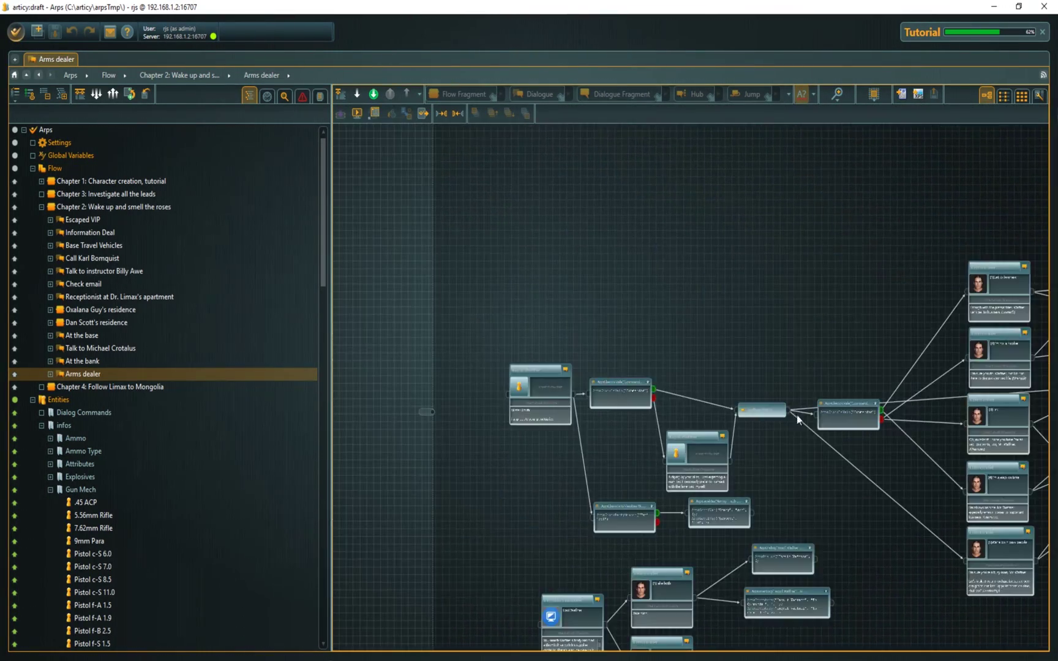
{"action": "scroll", "coordinate": [776, 417], "scroll_direction": "down", "scroll_amount": 3}
{"action": "scroll", "coordinate": [776, 417], "scroll_direction": "down", "scroll_amount": 2}
{"action": "left_click_drag", "start_coordinate": [848, 432], "coordinate": [276, 384]}
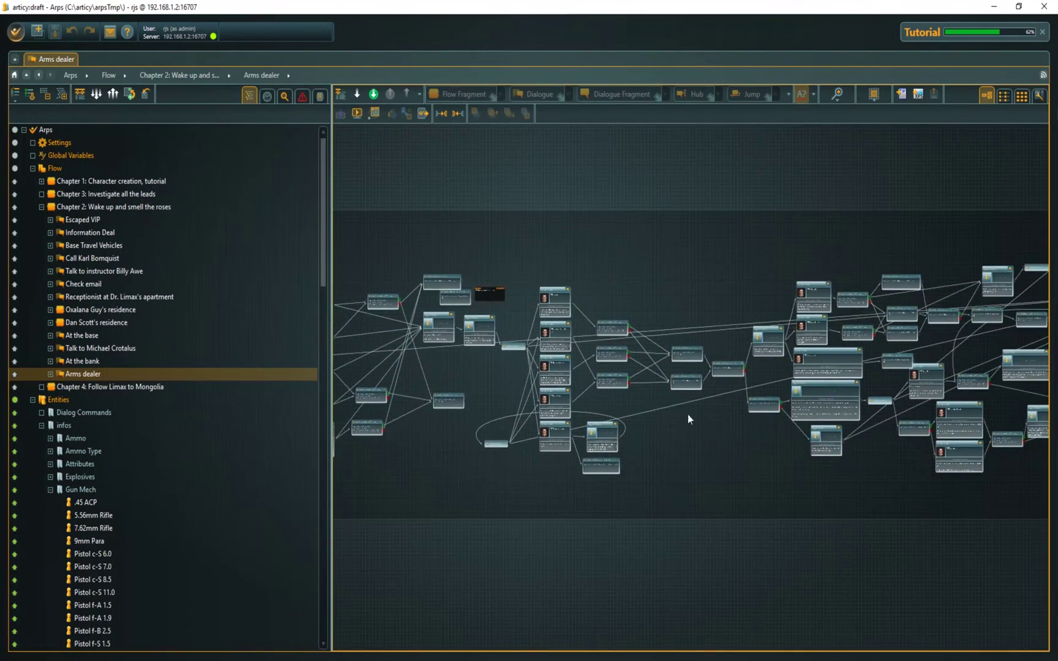
{"action": "scroll", "coordinate": [734, 431], "scroll_direction": "down", "scroll_amount": 2}
{"action": "scroll", "coordinate": [733, 431], "scroll_direction": "down", "scroll_amount": 3}
{"action": "left_click_drag", "start_coordinate": [814, 446], "coordinate": [782, 359]}
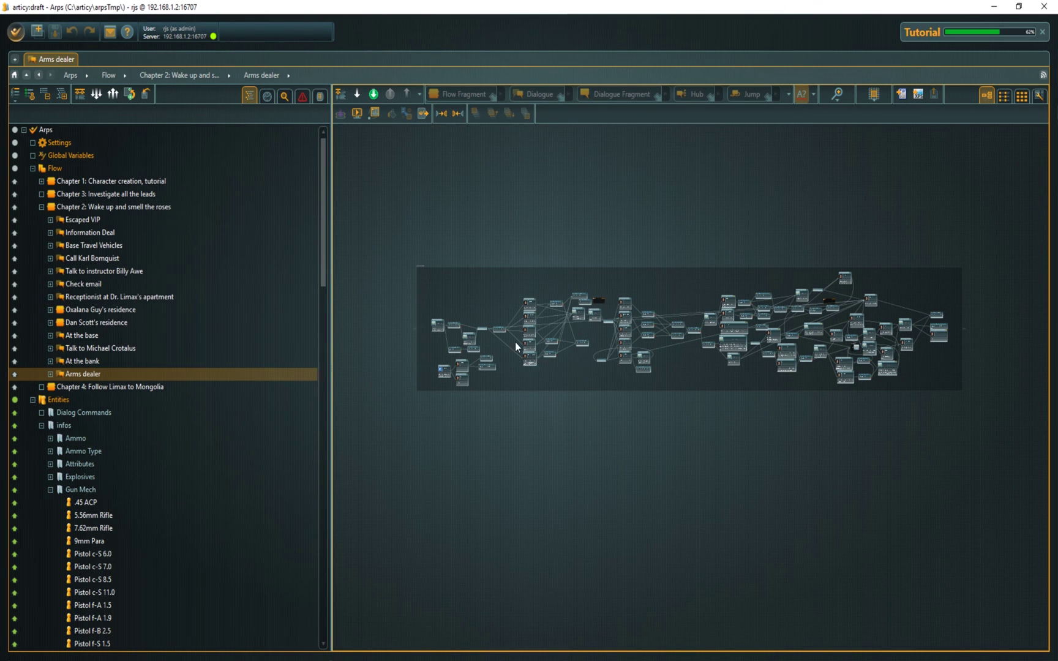
{"action": "scroll", "coordinate": [515, 341], "scroll_direction": "up", "scroll_amount": 3}
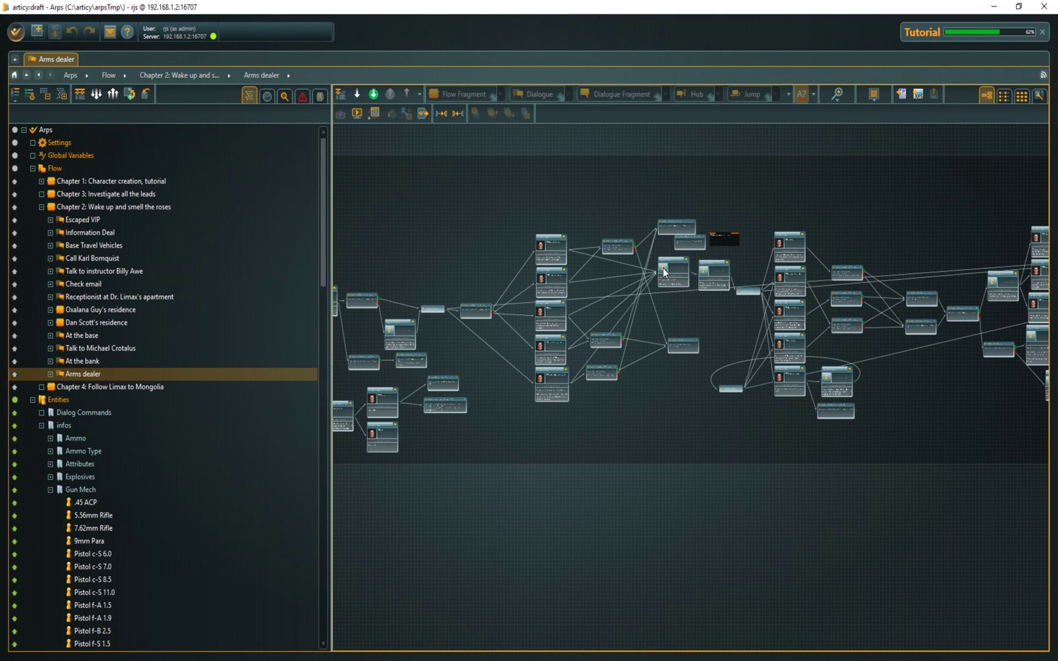
{"action": "scroll", "coordinate": [664, 268], "scroll_direction": "up", "scroll_amount": 2}
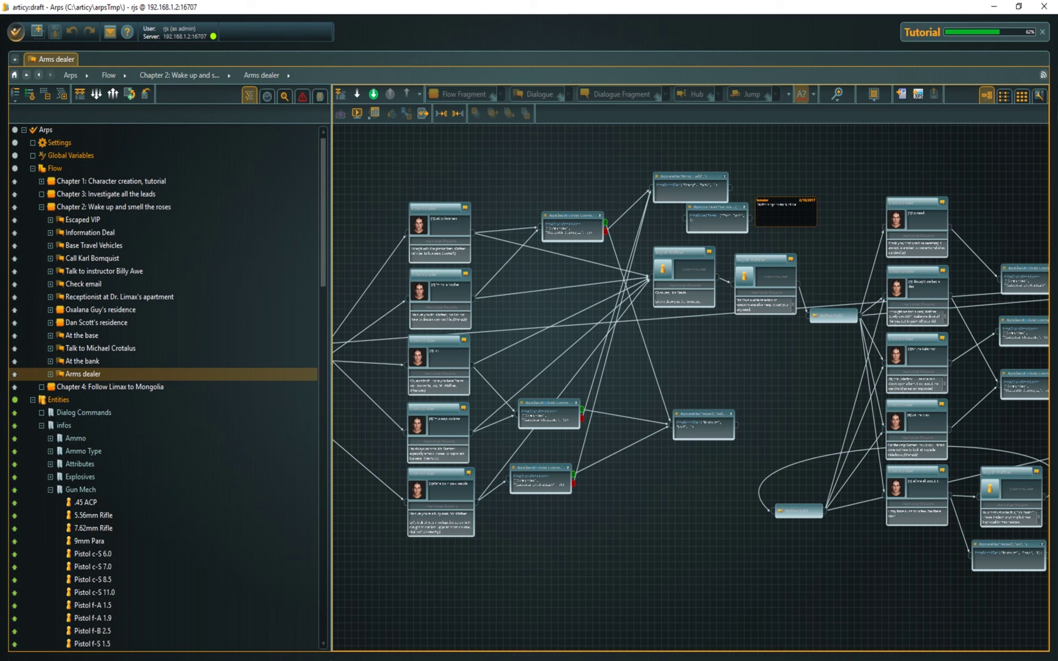
{"action": "scroll", "coordinate": [554, 379], "scroll_direction": "up", "scroll_amount": 5}
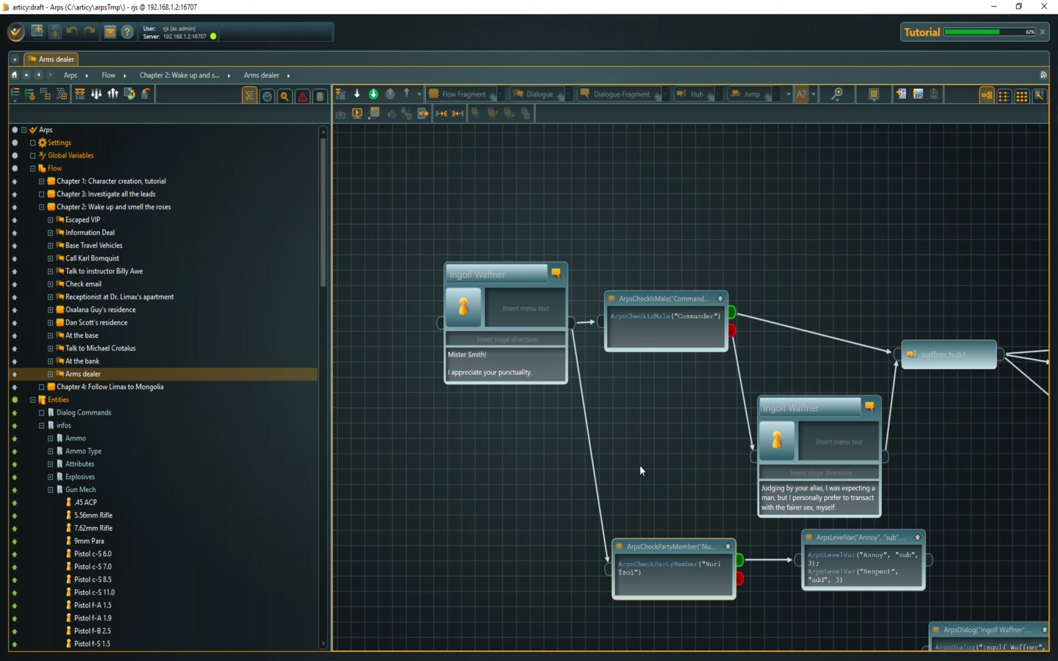
- Inspect the ArpsCheckIsMale("Commander") condition after the opening fragment, including its true and false branches
{"action": "left_click_drag", "start_coordinate": [645, 453], "coordinate": [549, 419]}
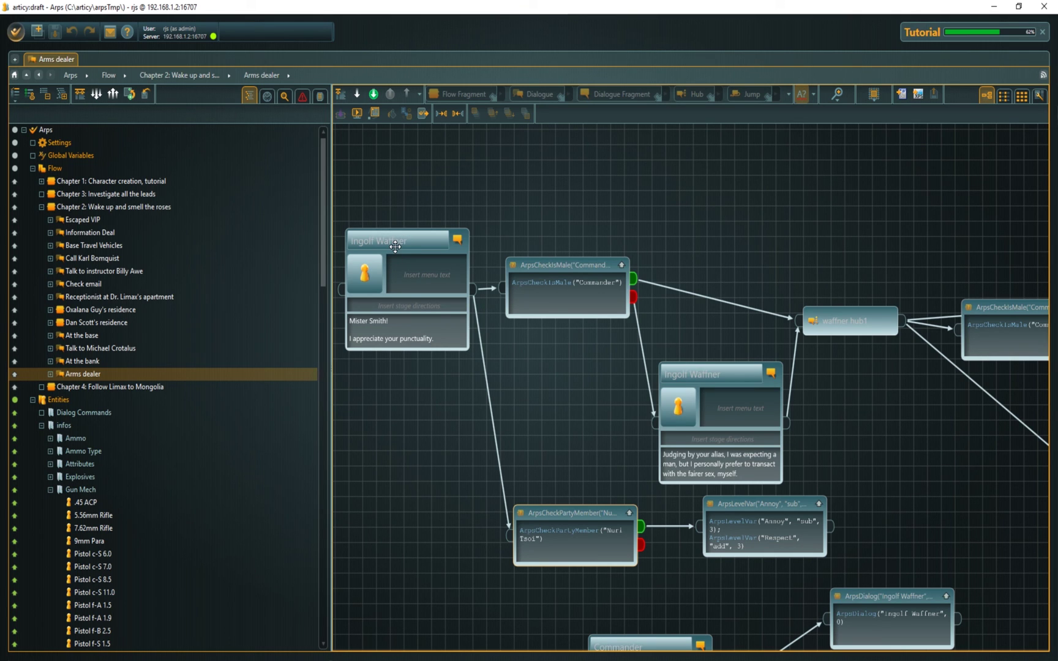
{"action": "left_click", "coordinate": [547, 260]}
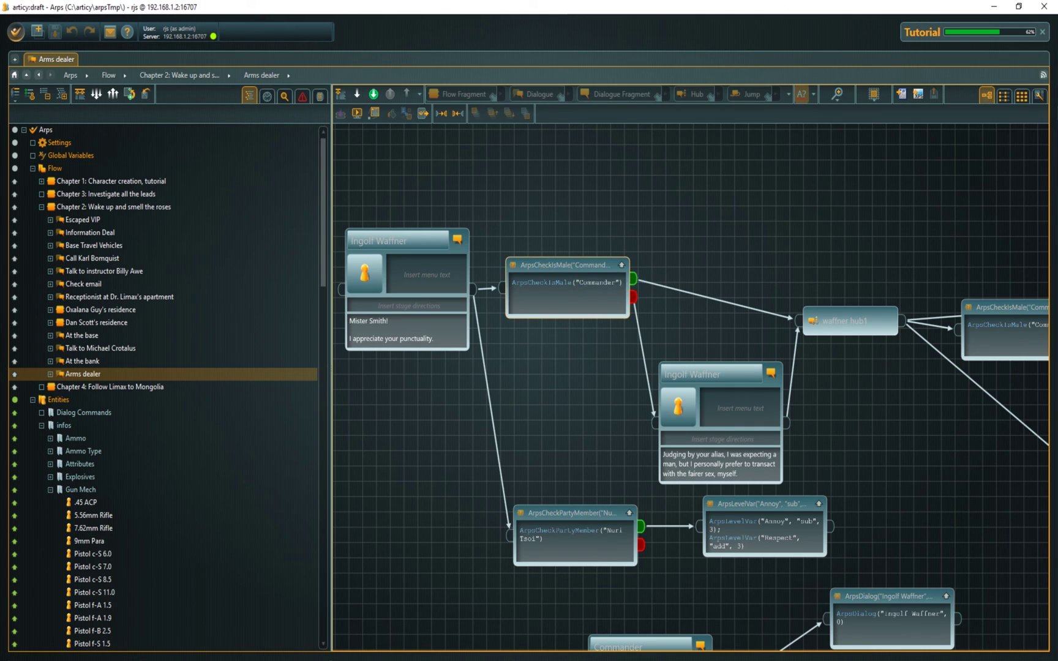
{"action": "double_click", "coordinate": [571, 280]}
{"action": "key", "text": "Escape"}
{"action": "double_click", "coordinate": [528, 279]}
{"action": "scroll", "coordinate": [541, 277], "scroll_direction": "up", "scroll_amount": 1}
{"action": "left_click_drag", "start_coordinate": [539, 451], "coordinate": [539, 405]}
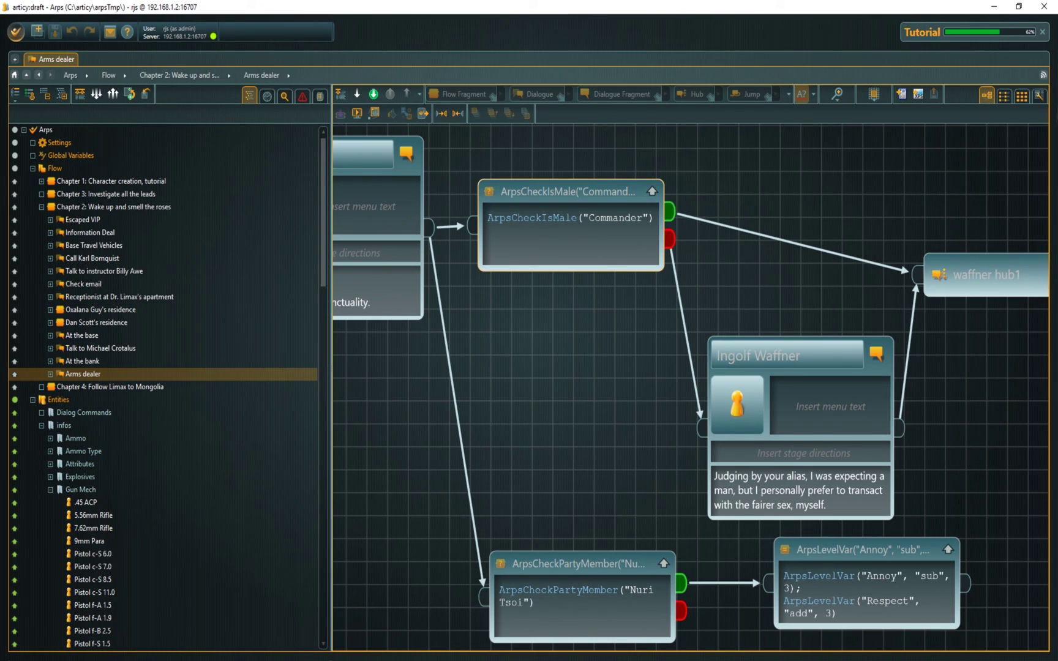
- Inspect the ArpsCheckPartyMember condition and the ArpsLevelVar instruction for Annoy and Respect connected to its true output
{"action": "double_click", "coordinate": [558, 591]}
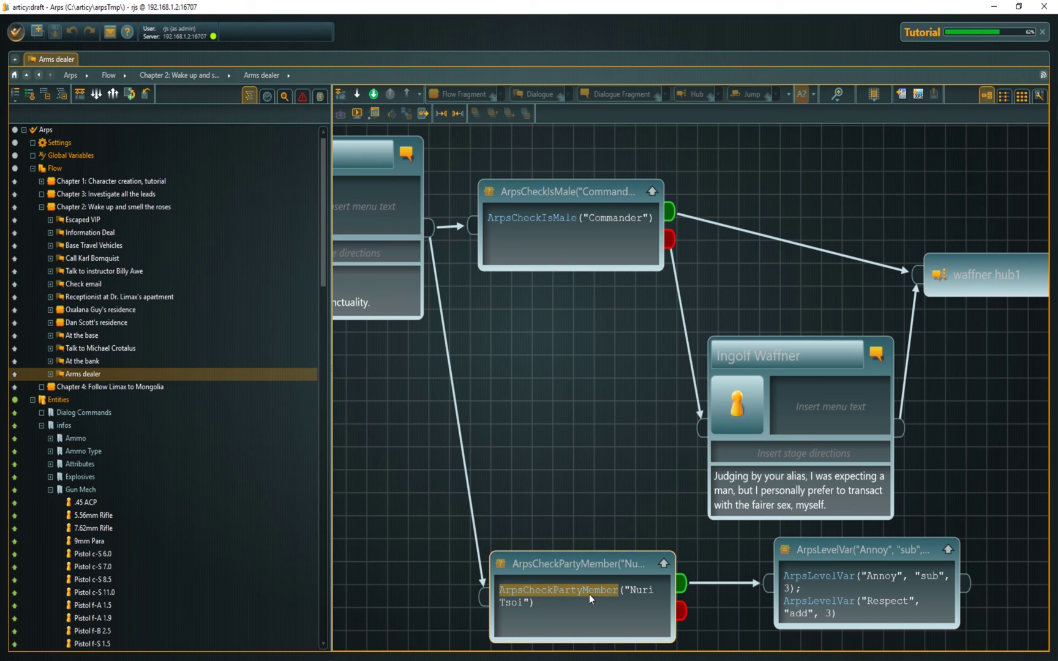
{"action": "left_click_drag", "start_coordinate": [628, 490], "coordinate": [449, 261]}
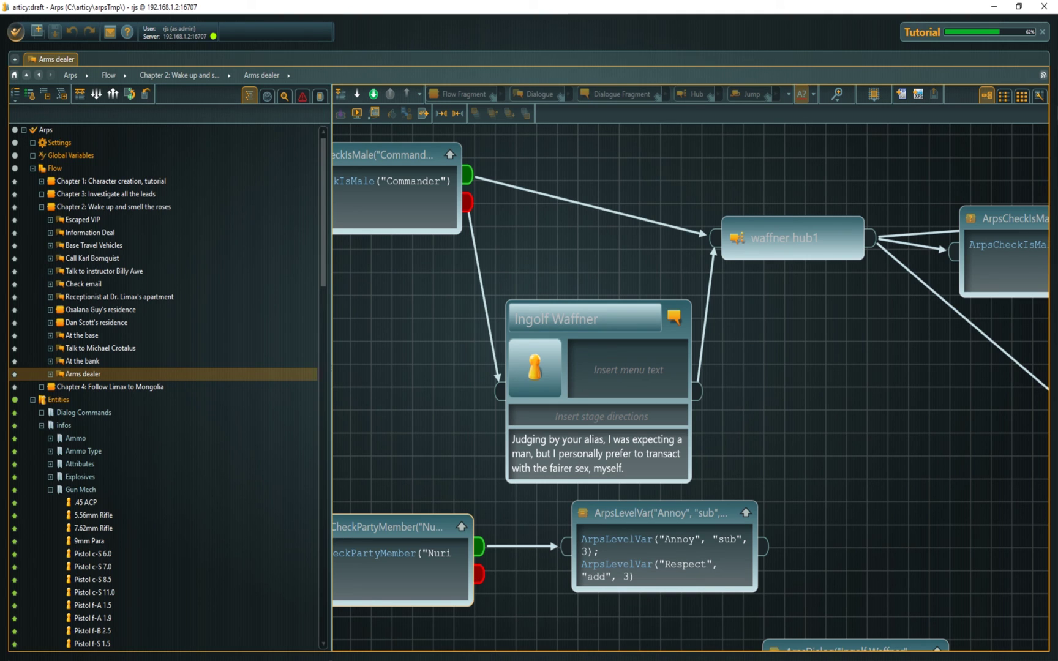
{"action": "left_click", "coordinate": [624, 511]}
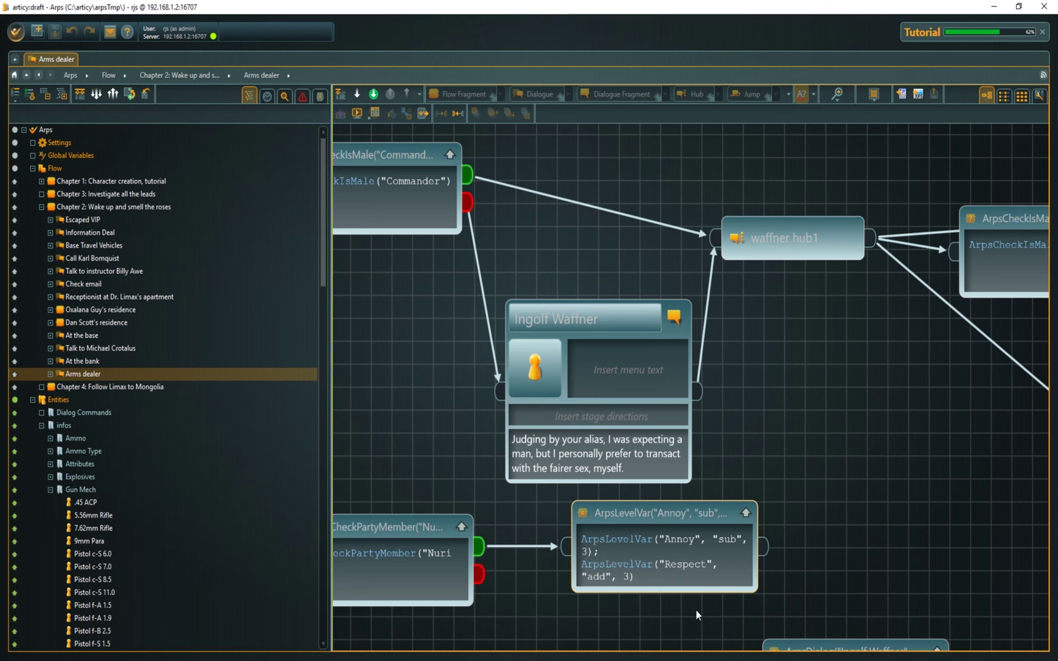
{"action": "left_click_drag", "start_coordinate": [696, 616], "coordinate": [524, 576]}
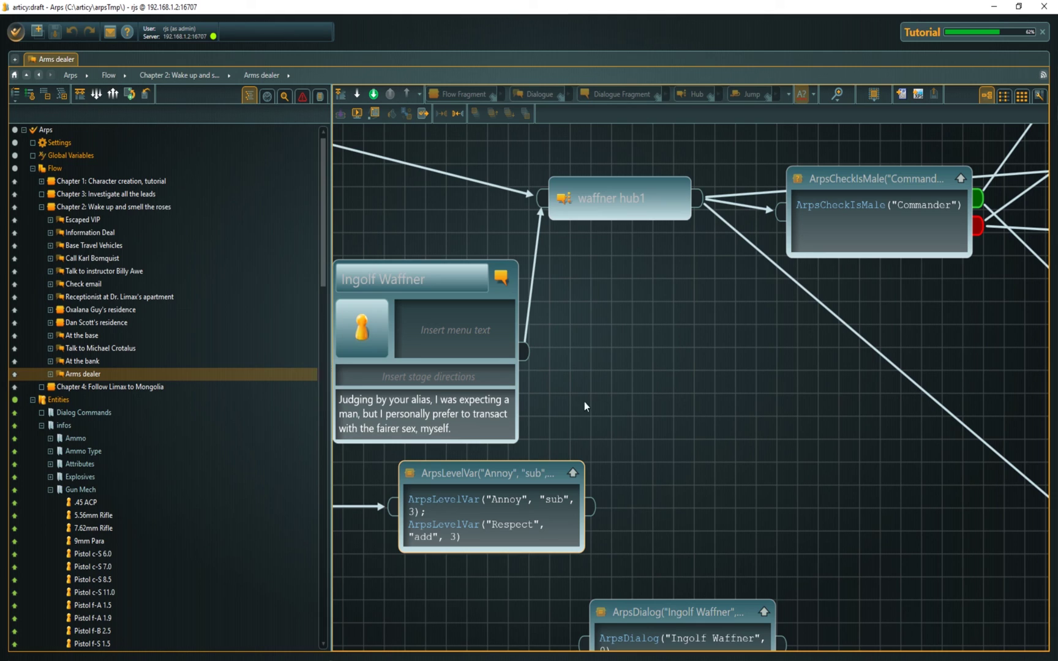
- Follow the dialogue flow to its far end and examine the closing ArpsDialog and ArpsInventory instructions
{"action": "scroll", "coordinate": [581, 371], "scroll_direction": "down", "scroll_amount": 5}
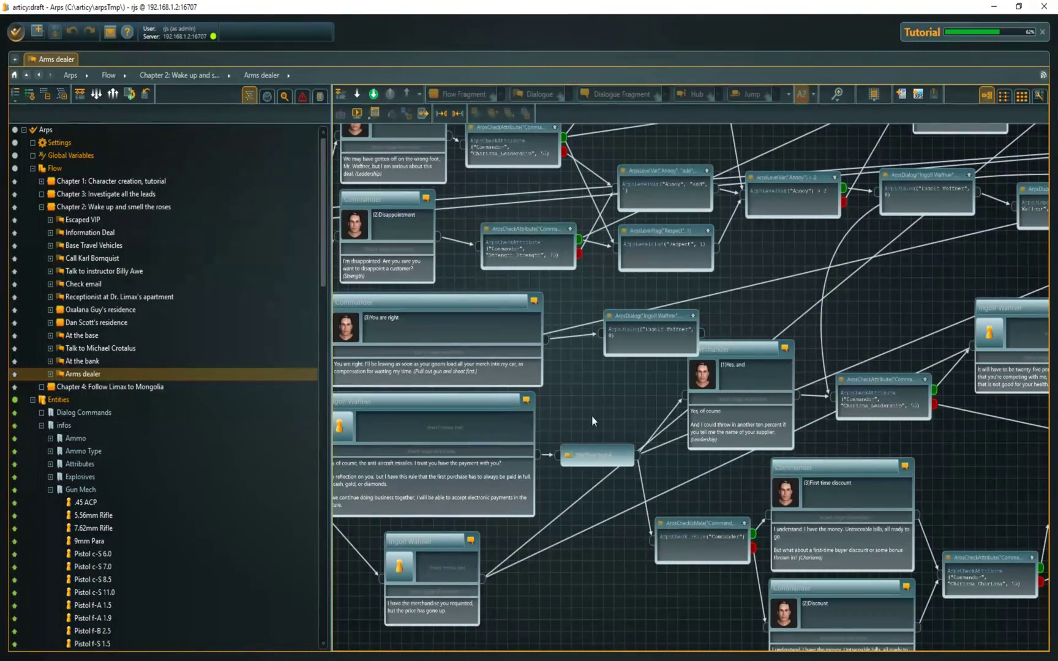
{"action": "left_click_drag", "start_coordinate": [856, 446], "coordinate": [483, 415]}
{"action": "left_click_drag", "start_coordinate": [692, 403], "coordinate": [151, 416]}
{"action": "left_click_drag", "start_coordinate": [618, 442], "coordinate": [298, 512]}
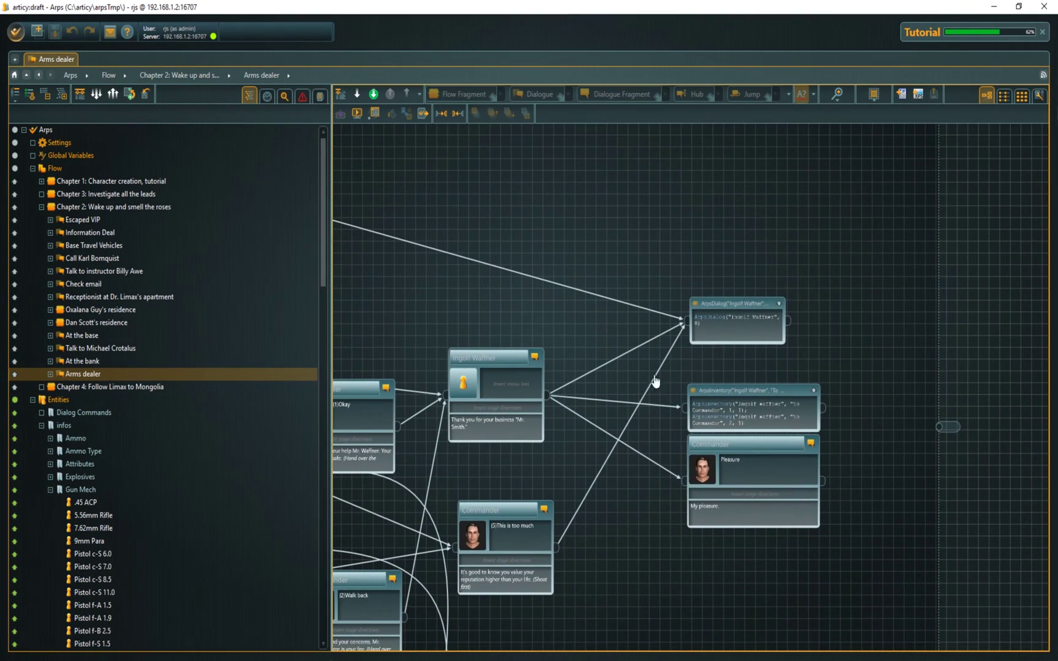
{"action": "scroll", "coordinate": [708, 353], "scroll_direction": "up", "scroll_amount": 3}
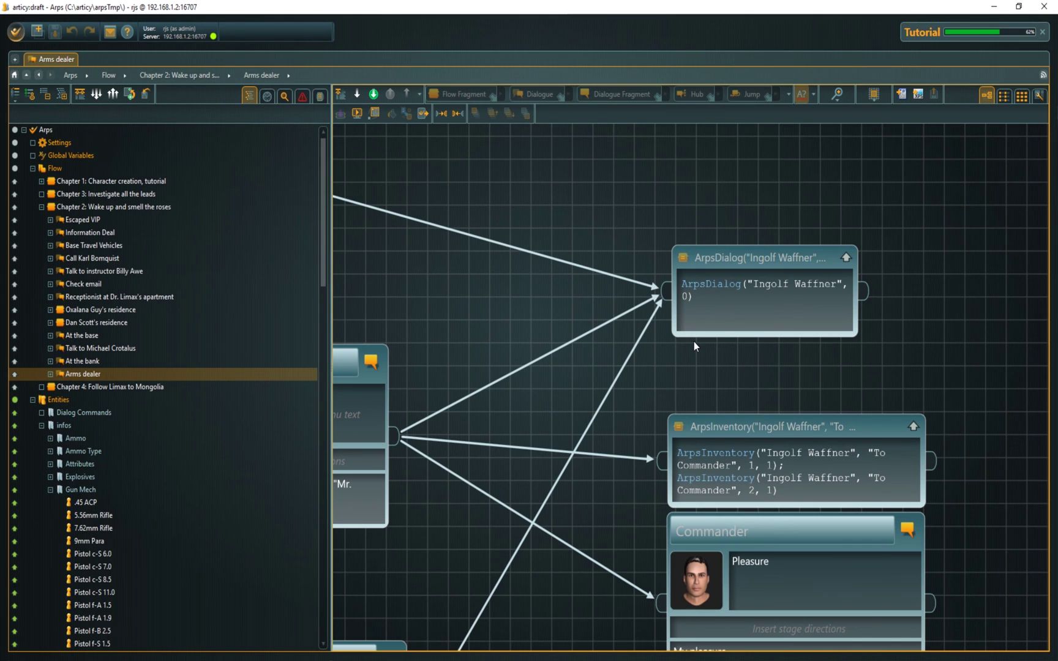
{"action": "scroll", "coordinate": [693, 342], "scroll_direction": "down", "scroll_amount": 3}
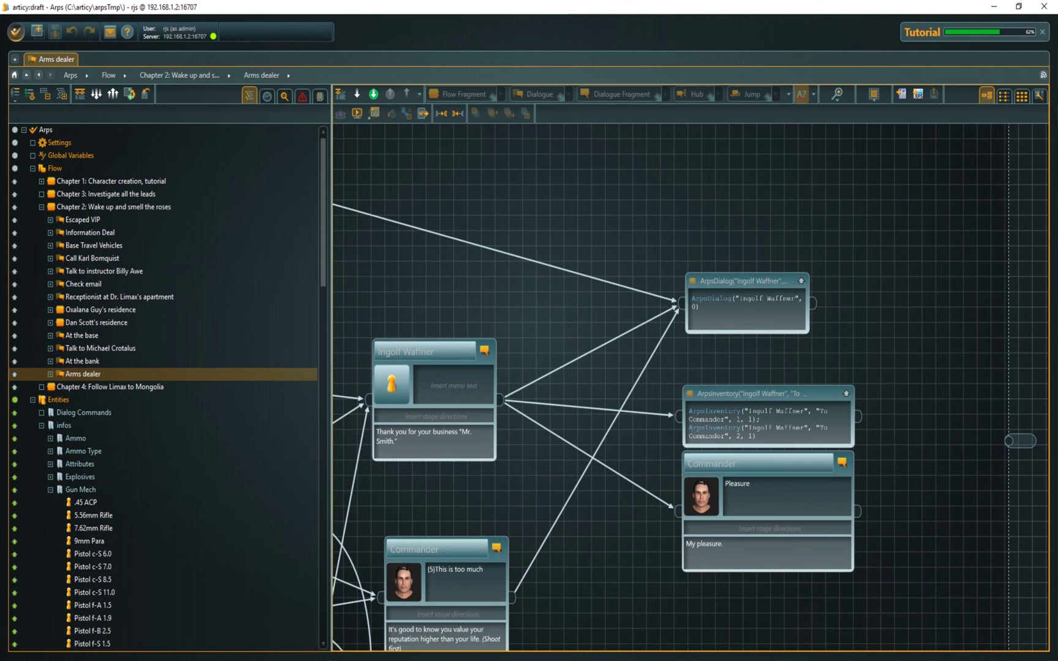
{"action": "left_click_drag", "start_coordinate": [608, 451], "coordinate": [656, 350]}
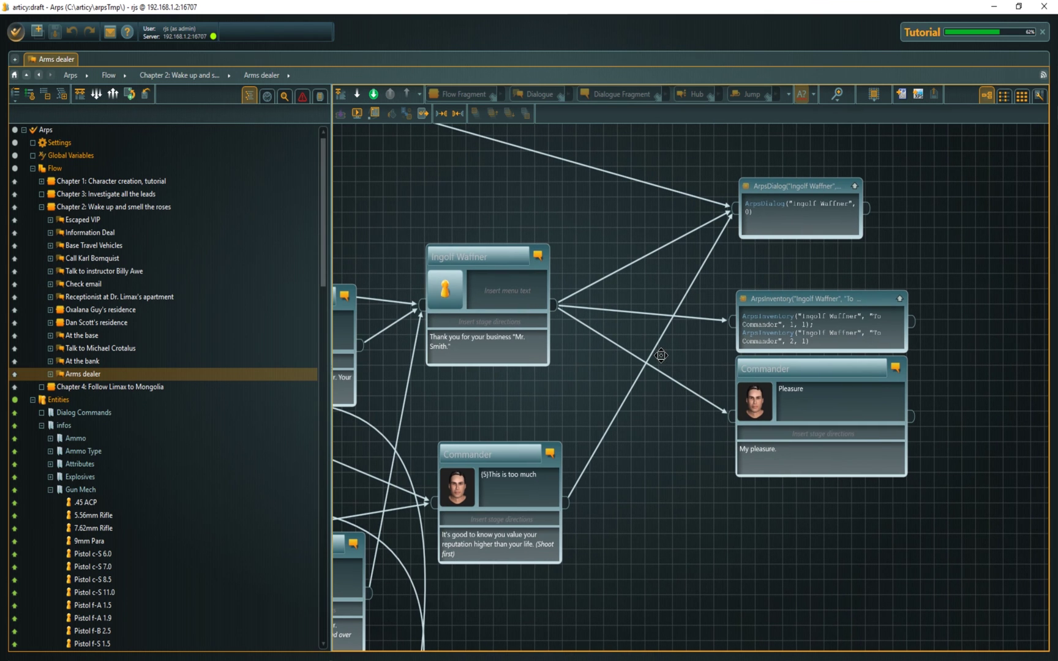
{"action": "scroll", "coordinate": [799, 284], "scroll_direction": "up", "scroll_amount": 2}
{"action": "left_click_drag", "start_coordinate": [799, 284], "coordinate": [663, 320]}
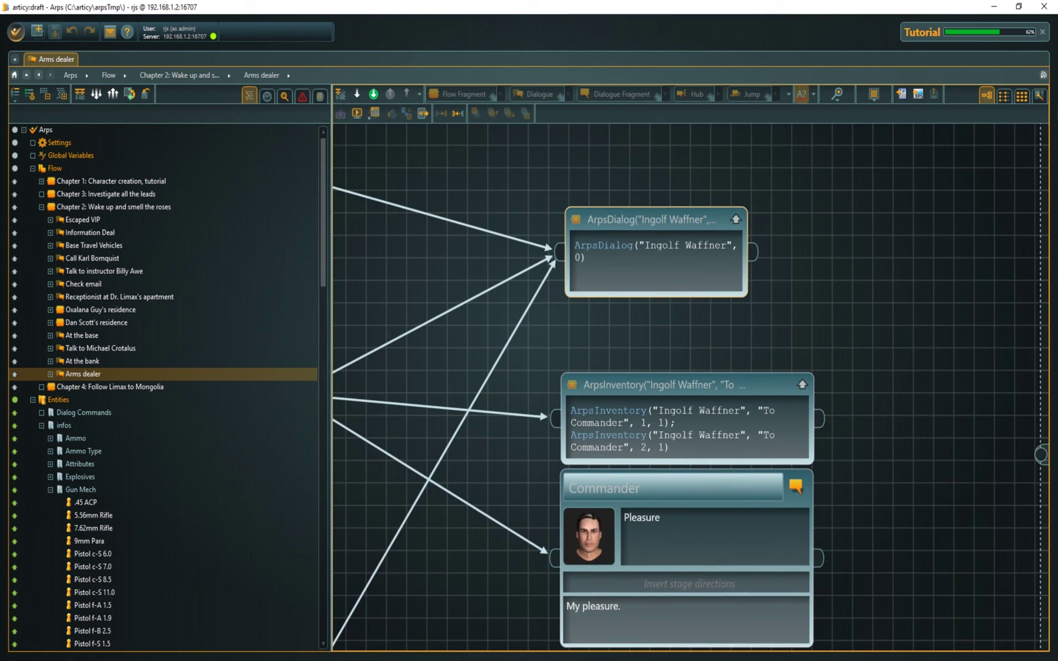
- Highlight the function name, the character argument and the value 0 in the closing ArpsDialog instruction
{"action": "double_click", "coordinate": [604, 245]}
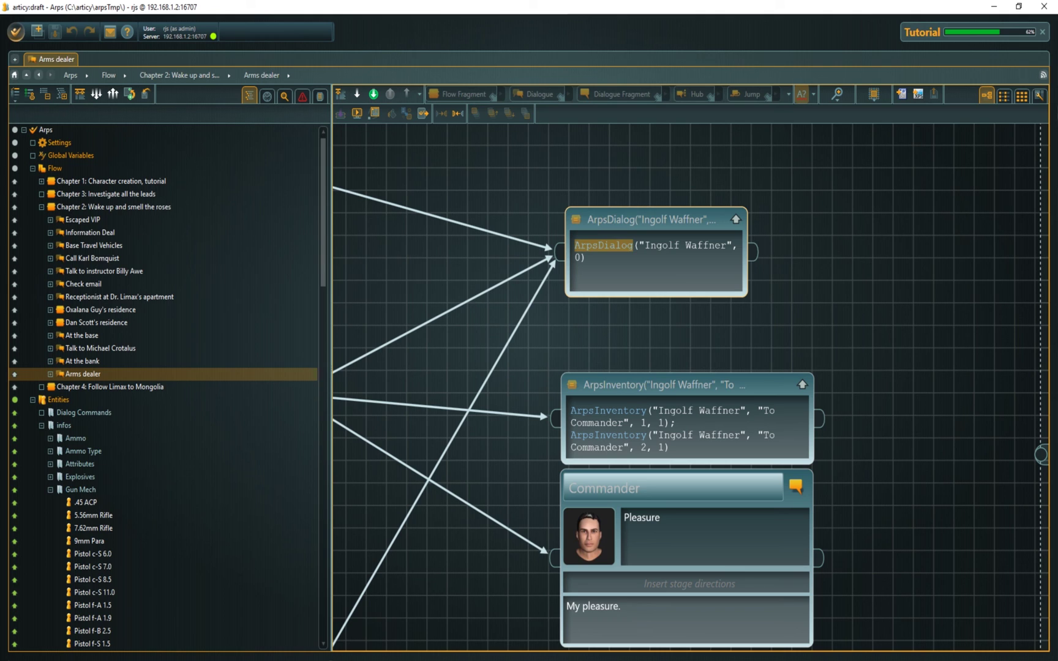
{"action": "left_click_drag", "start_coordinate": [645, 245], "coordinate": [727, 245]}
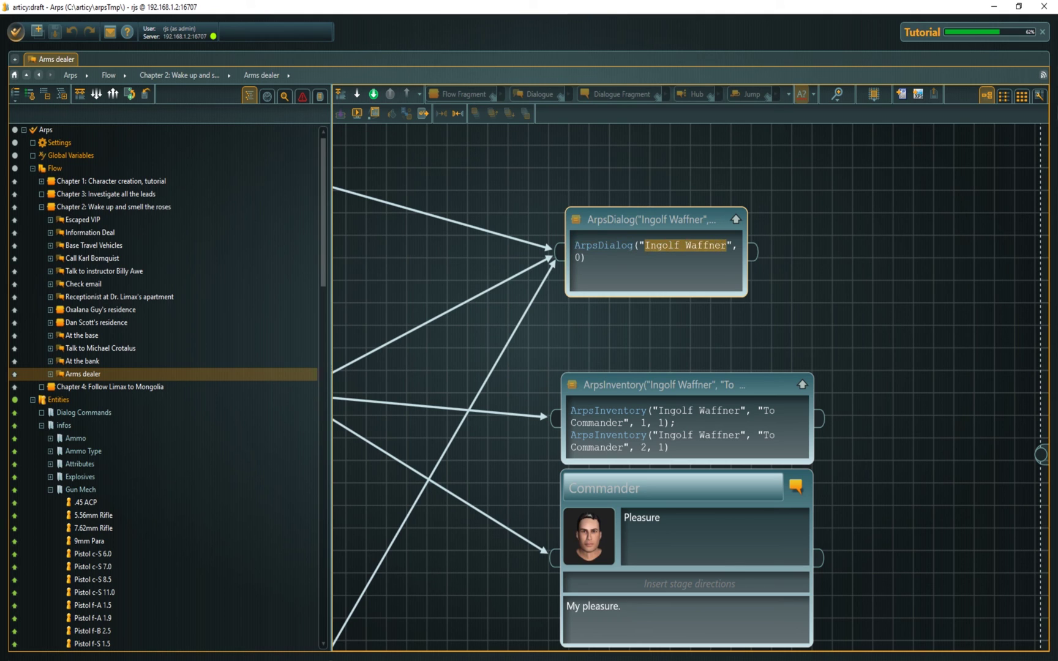
{"action": "left_click", "coordinate": [576, 257]}
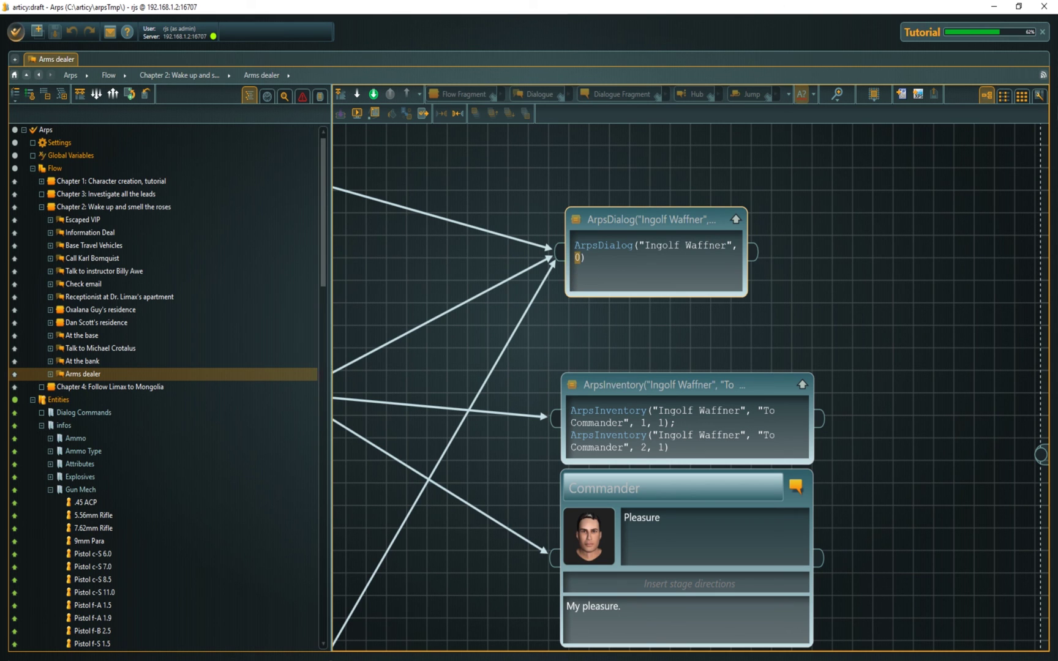
{"action": "scroll", "coordinate": [505, 472], "scroll_direction": "down", "scroll_amount": 1}
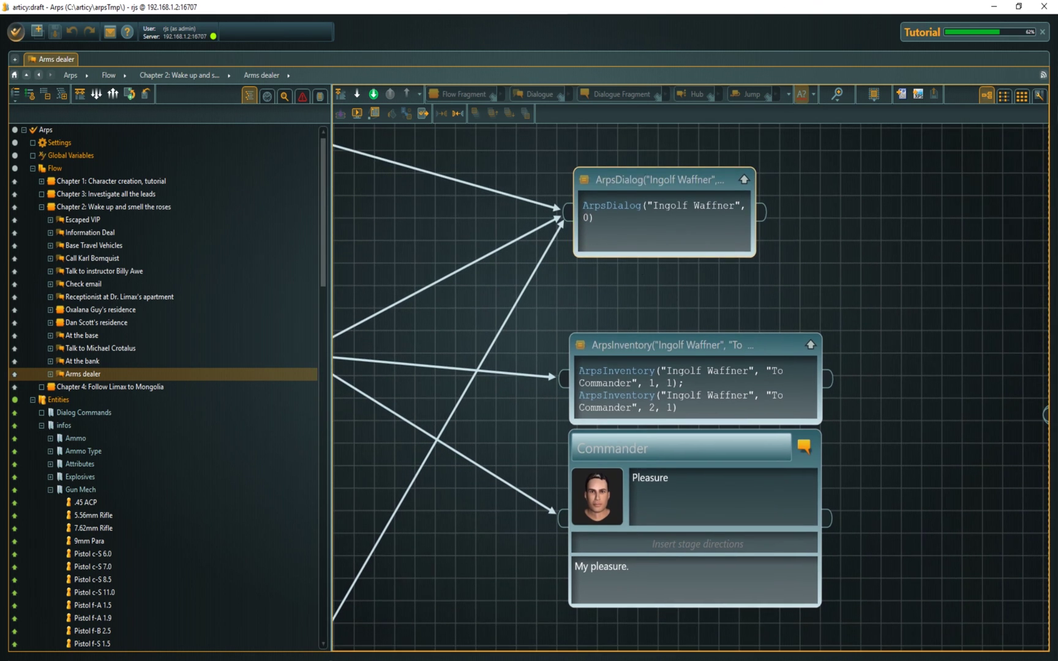
- Open the ArpsInventory instruction's template, check the Anti-Aircraft missiles entity in Slot 1, and return to the Arms dealer flow
{"action": "left_click", "coordinate": [630, 353]}
{"action": "double_click", "coordinate": [590, 374]}
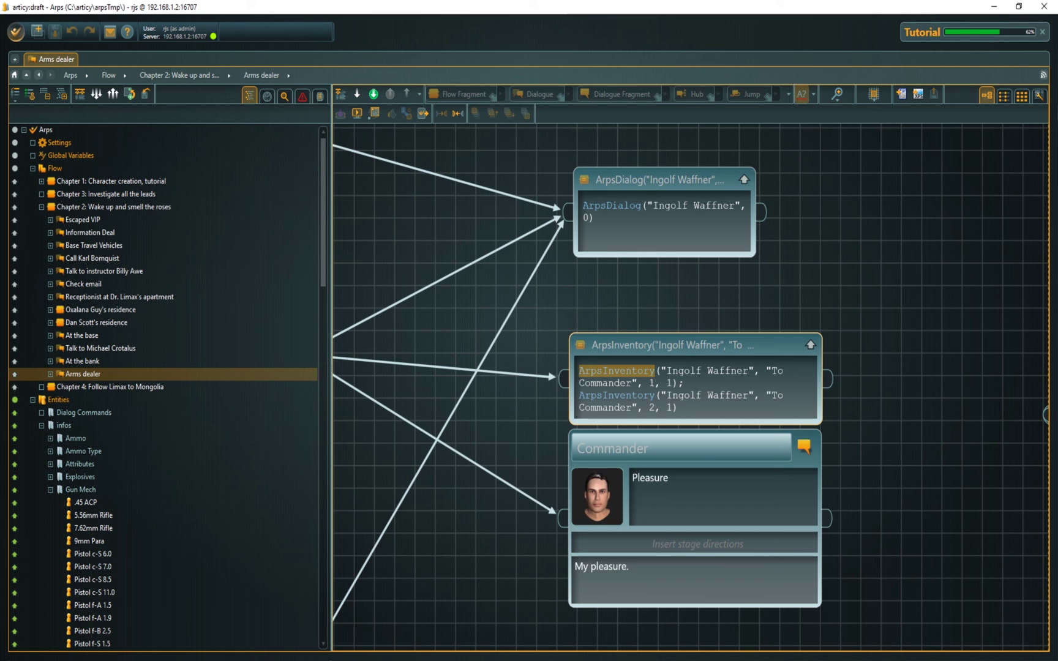
{"action": "left_click", "coordinate": [678, 341]}
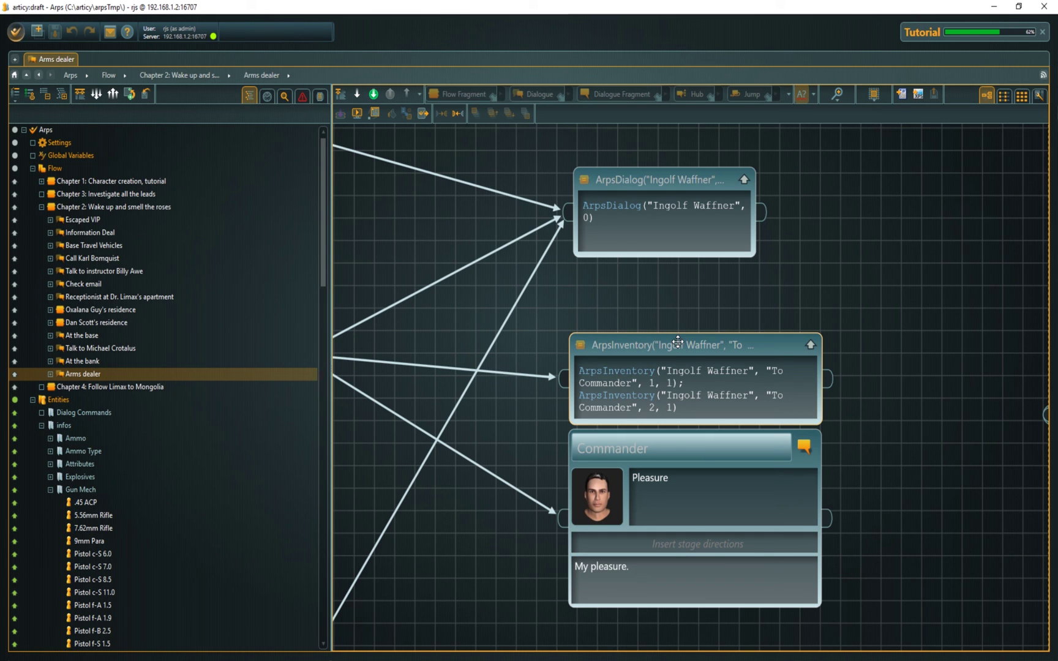
{"action": "double_click", "coordinate": [680, 347]}
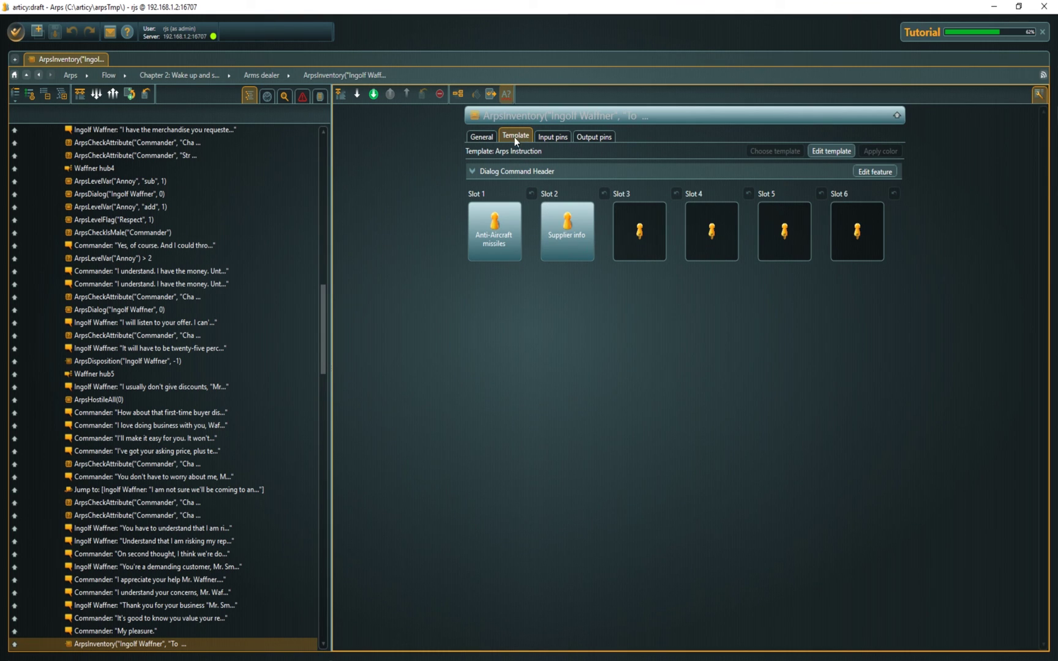
{"action": "left_click", "coordinate": [500, 228]}
{"action": "left_click", "coordinate": [482, 239]}
{"action": "key", "text": "alt+Left"}
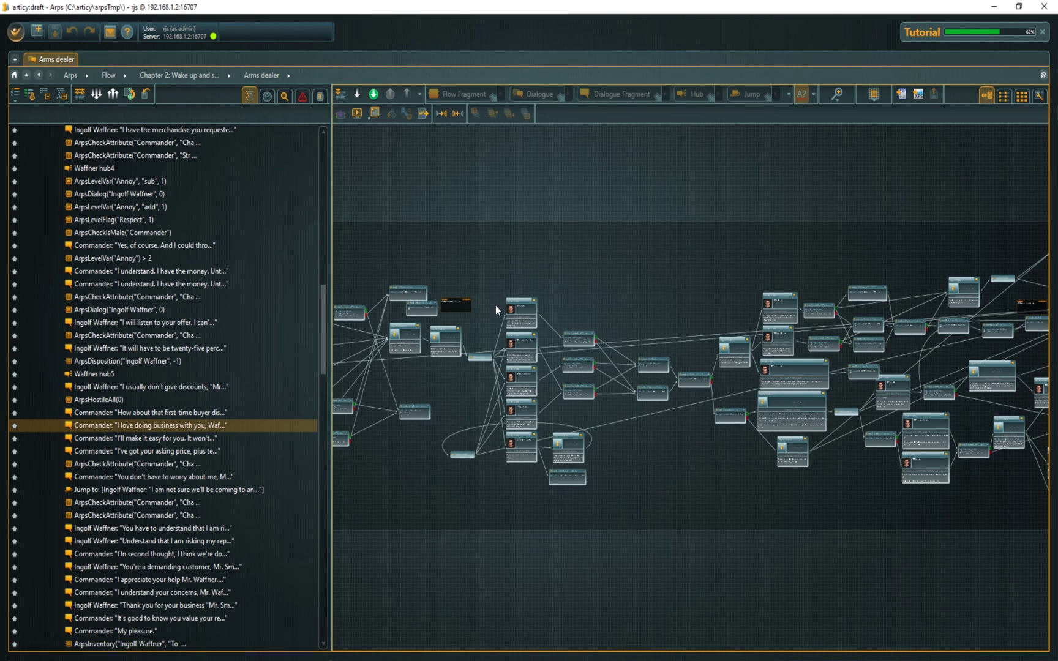